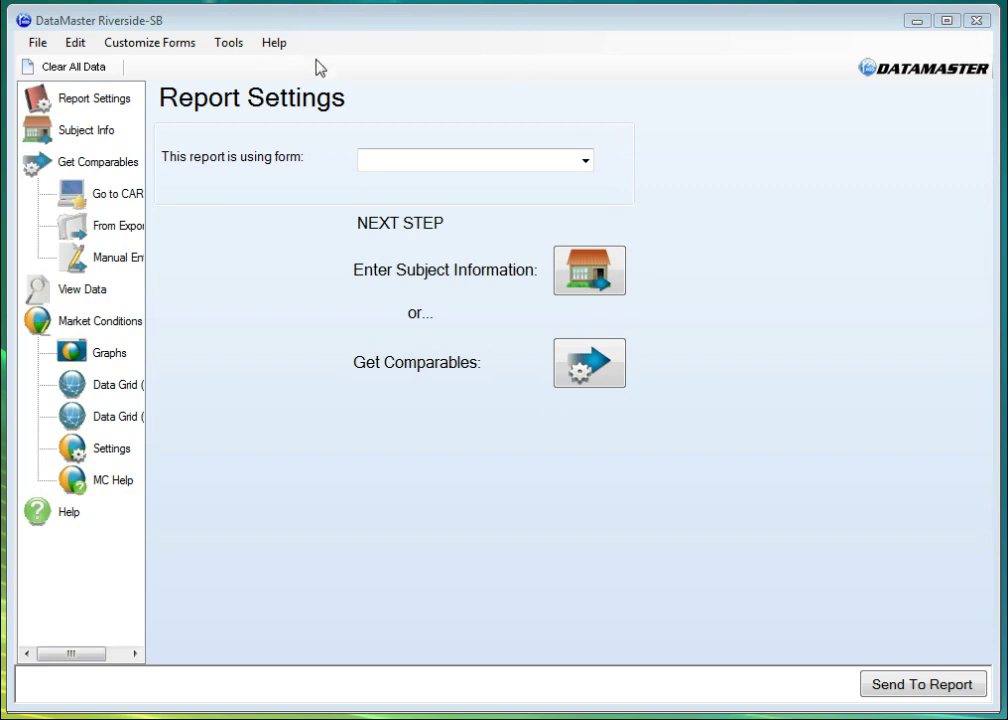
Pick 1004 (URAR-05) from the 'This report is using form' list in Report Settings
{"action": "left_click", "coordinate": [588, 161]}
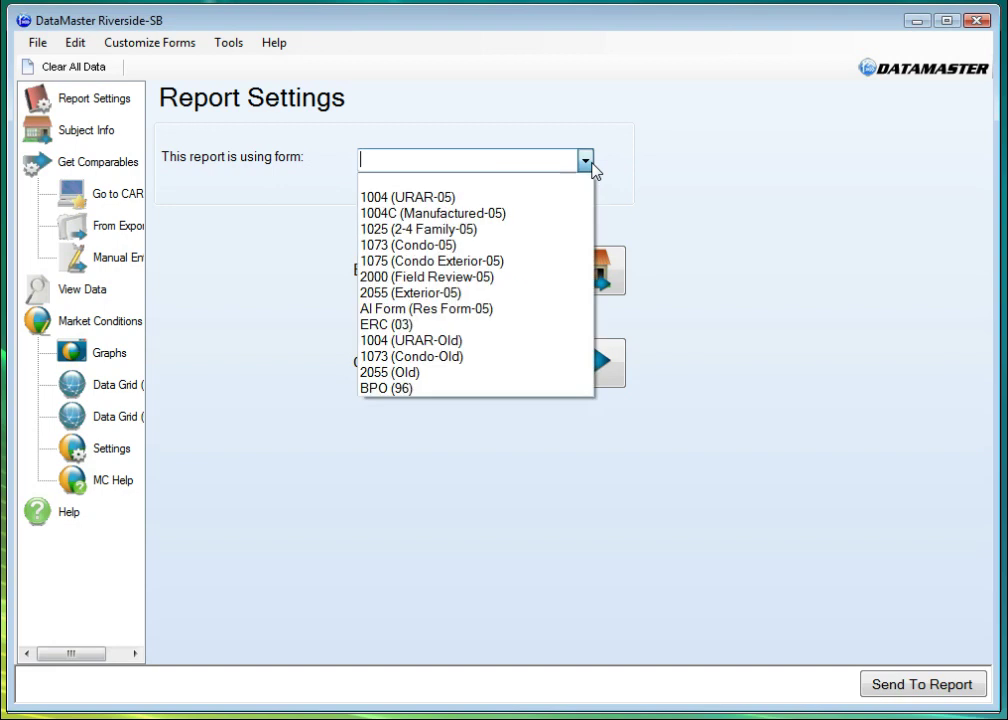
{"action": "left_click", "coordinate": [428, 205]}
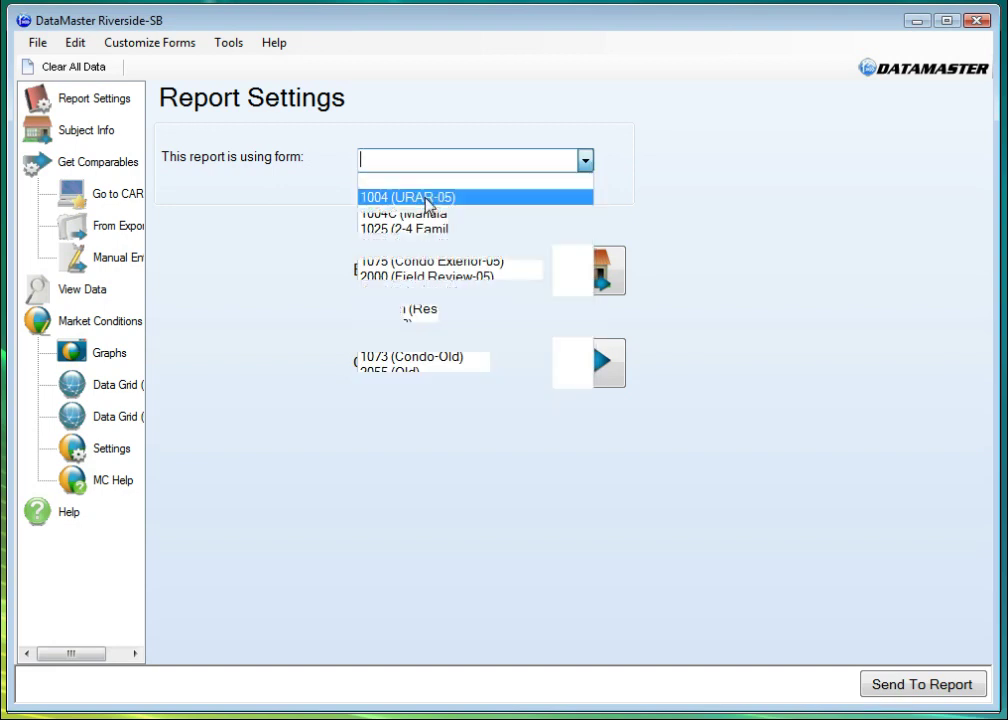
{"action": "left_click", "coordinate": [505, 162]}
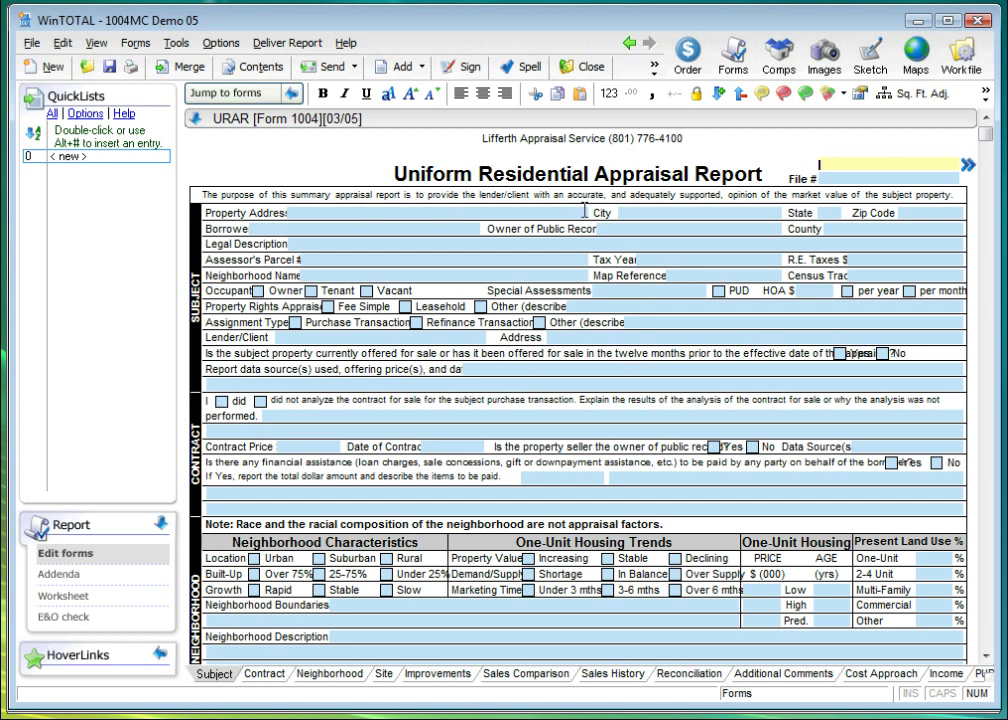
View the Sales Comparison page, go to the Market Conditions Addendum, then return to the browser
{"action": "left_click", "coordinate": [527, 673]}
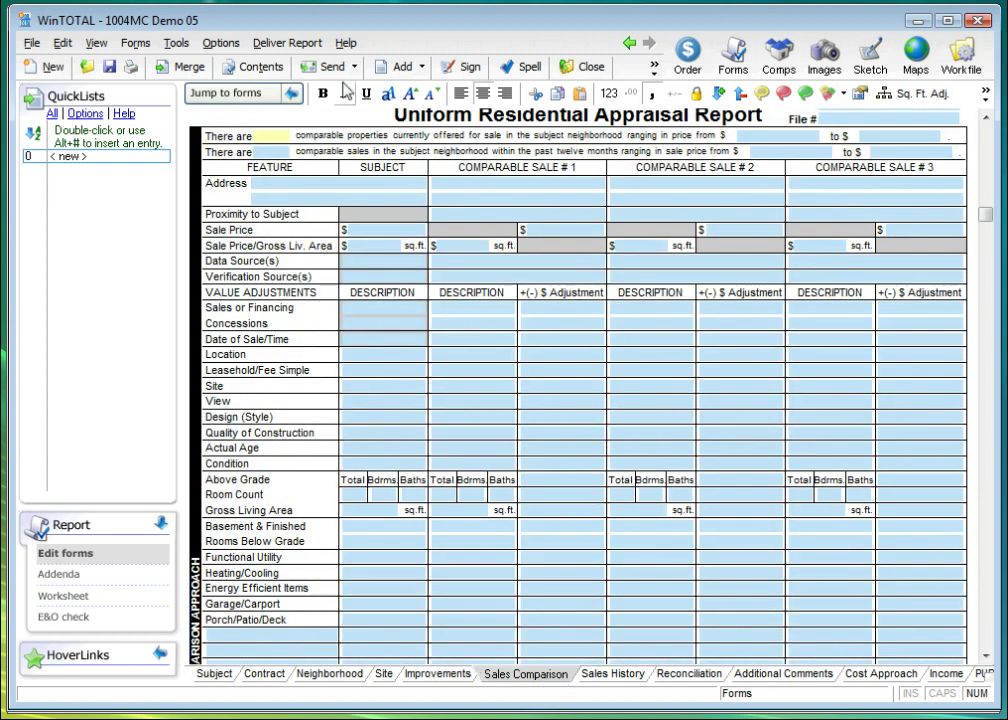
{"action": "left_click", "coordinate": [292, 93]}
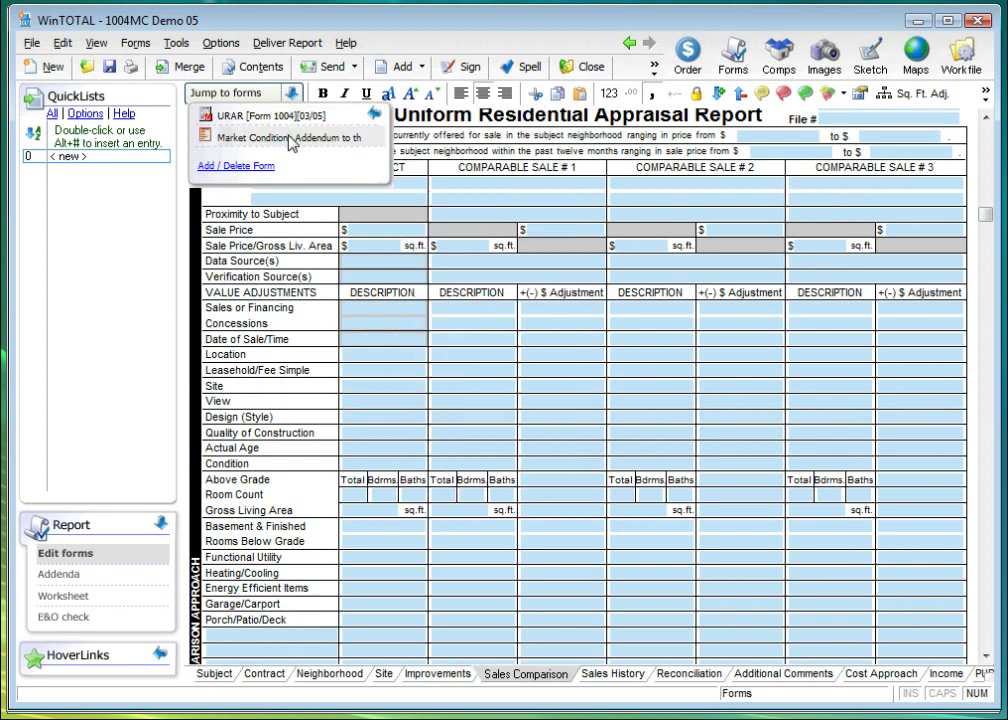
{"action": "left_click", "coordinate": [287, 136]}
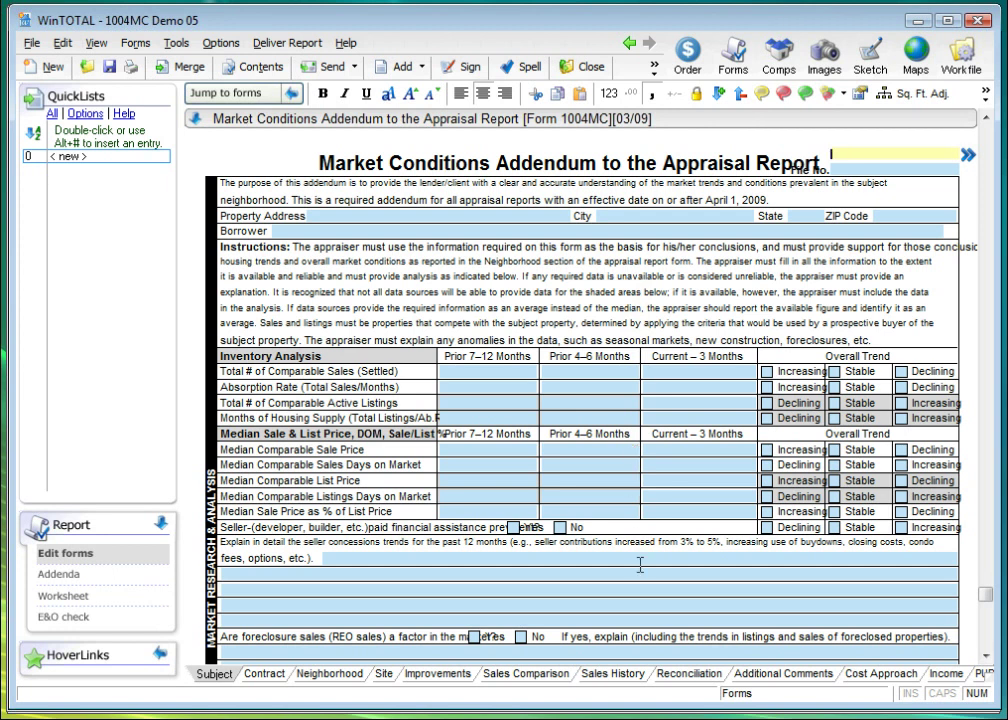
{"action": "key", "text": "alt+Tab"}
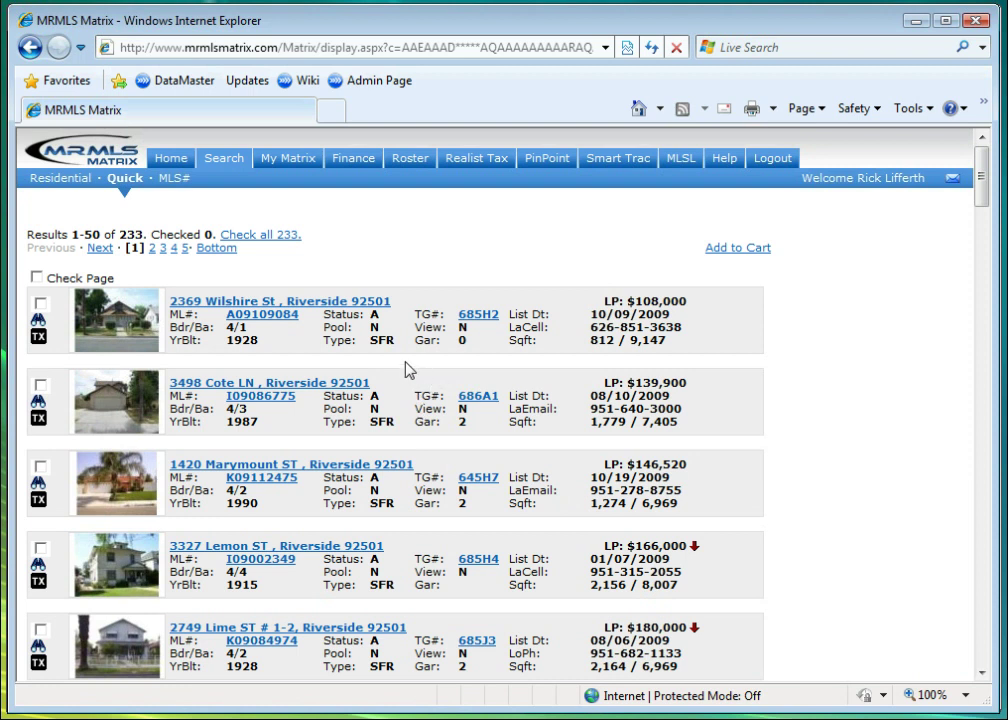
Check all 233 Riverside listings and bring the bottom of the results into view
{"action": "left_click", "coordinate": [279, 240]}
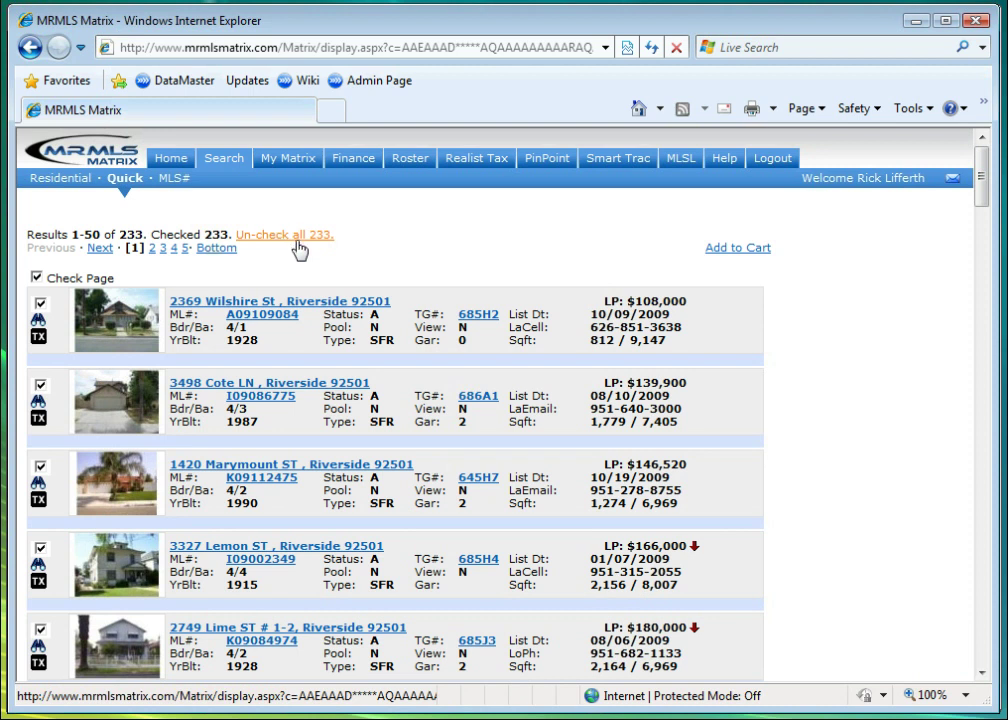
{"action": "key", "text": "End"}
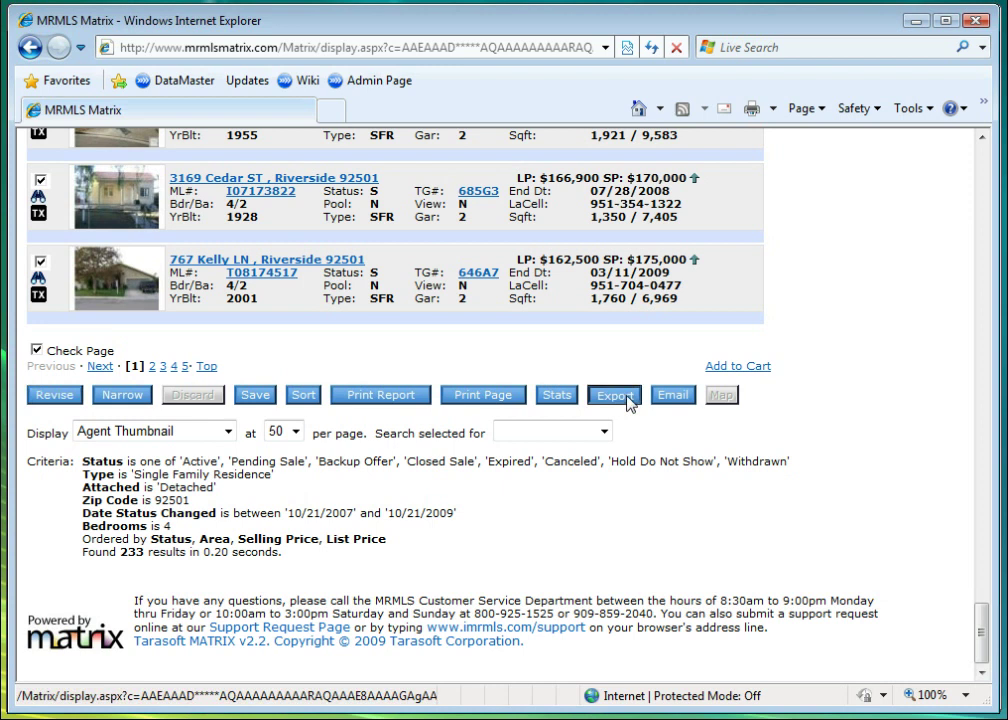
Export the 233 marked listings in Full format and open the downloaded file
{"action": "left_click", "coordinate": [628, 400]}
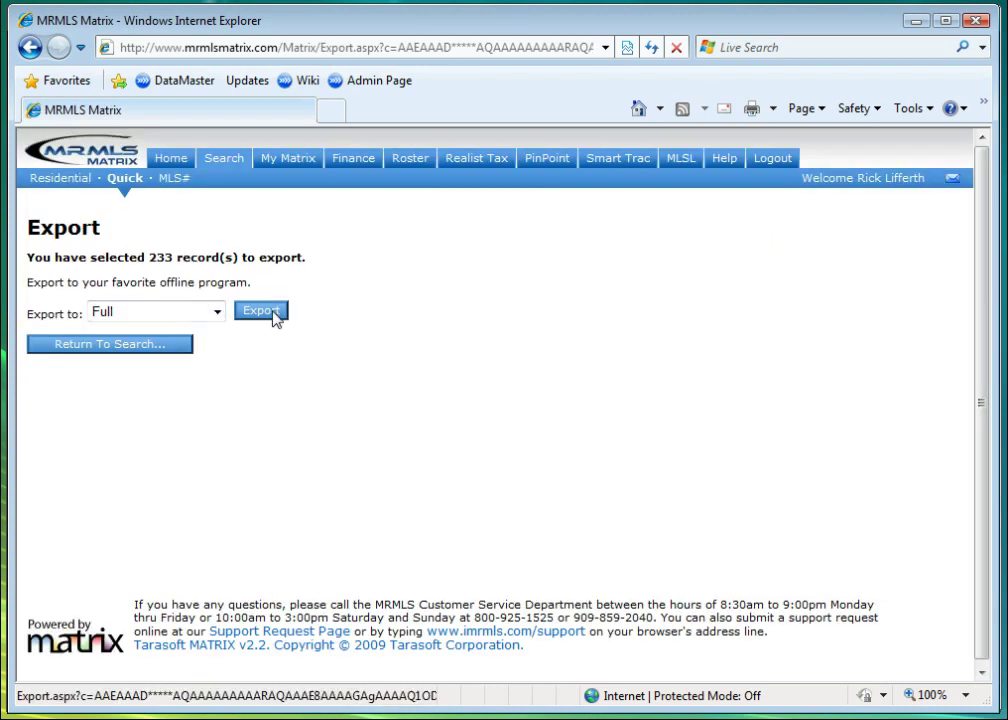
{"action": "left_click", "coordinate": [262, 311]}
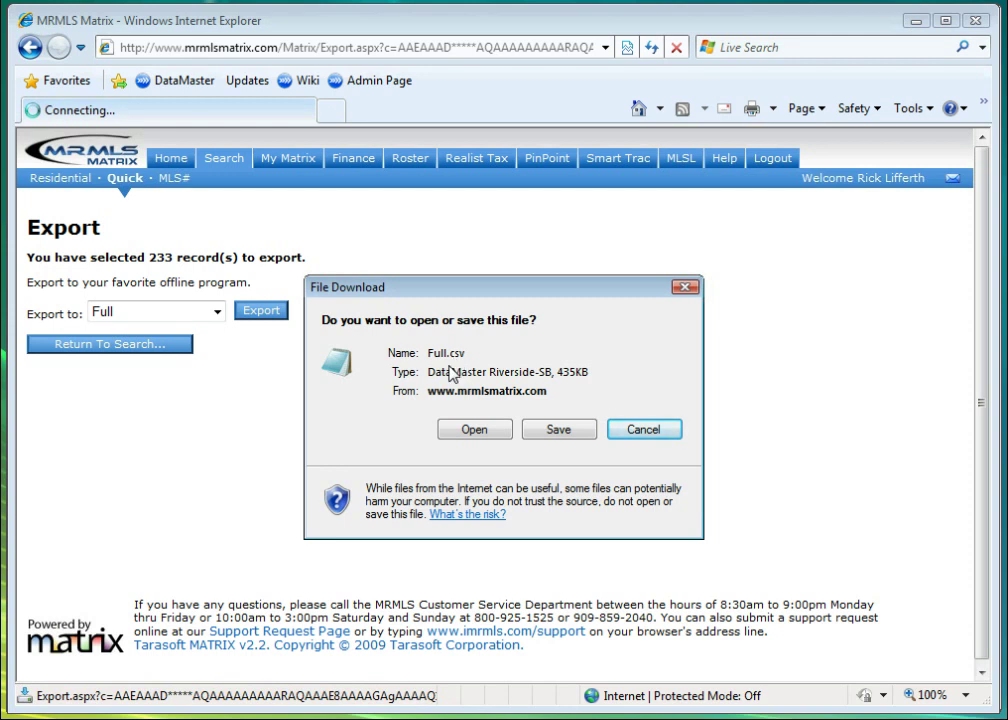
{"action": "left_click", "coordinate": [475, 431]}
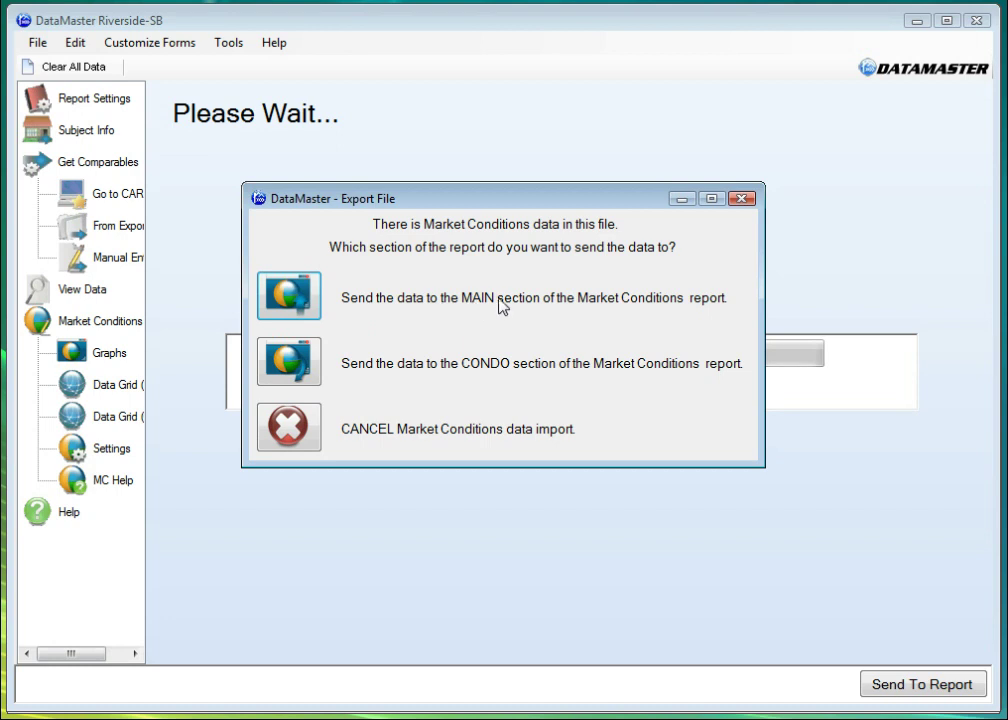
Send the exported data to the MAIN section of the Market Conditions report
{"action": "left_click", "coordinate": [287, 306]}
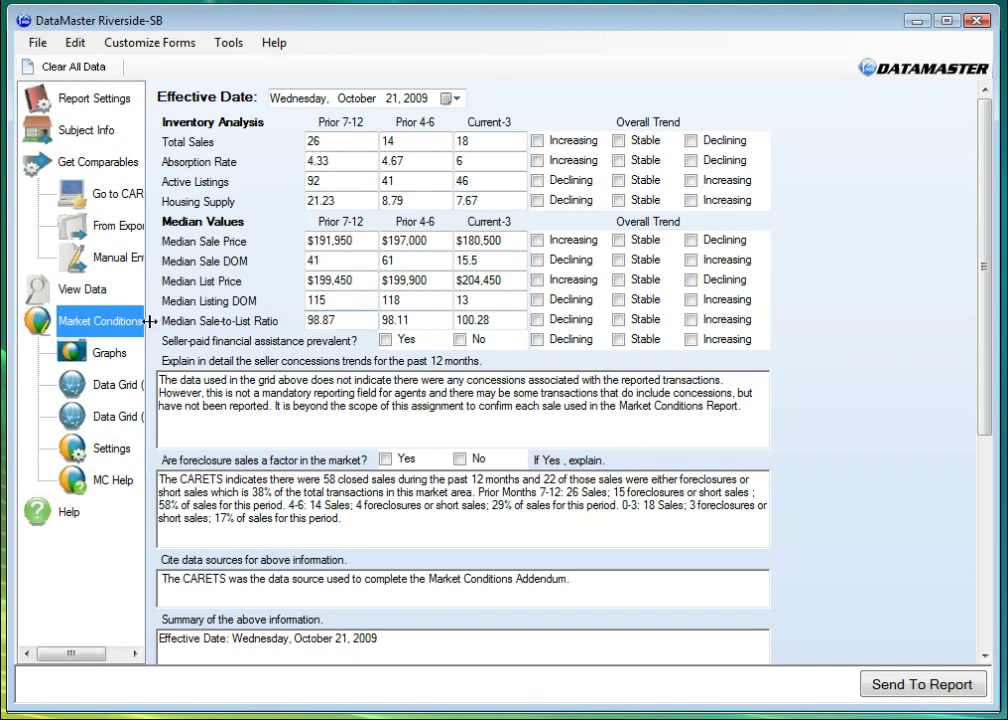
Review the Total Sales and Active Listings graph and market figures, then show the comparables grid
{"action": "left_click", "coordinate": [105, 353]}
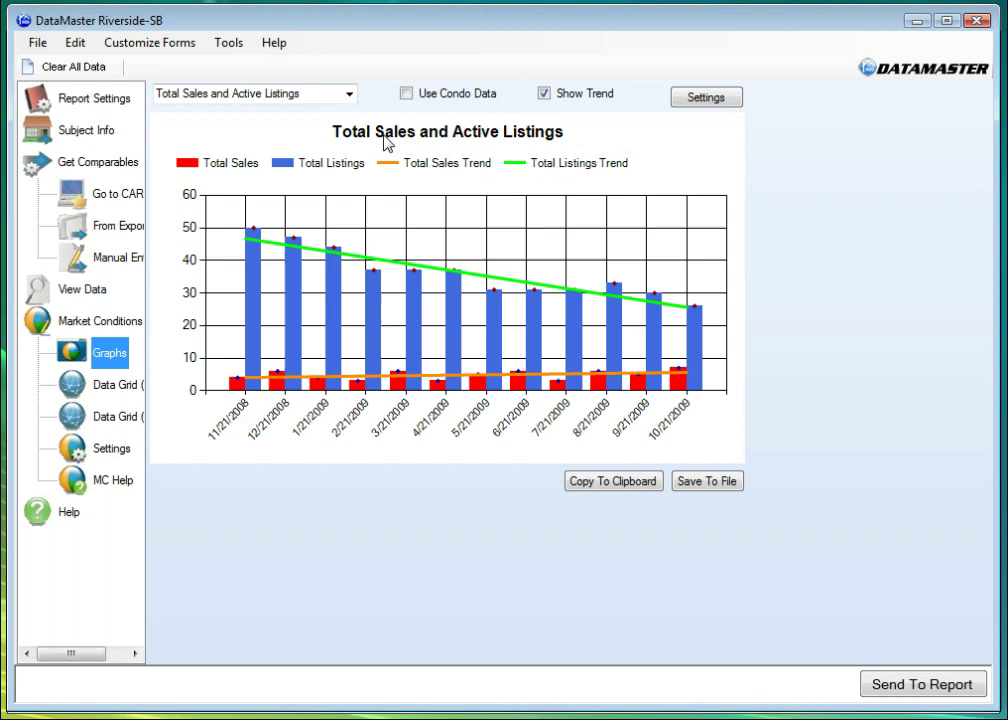
{"action": "left_click", "coordinate": [118, 326]}
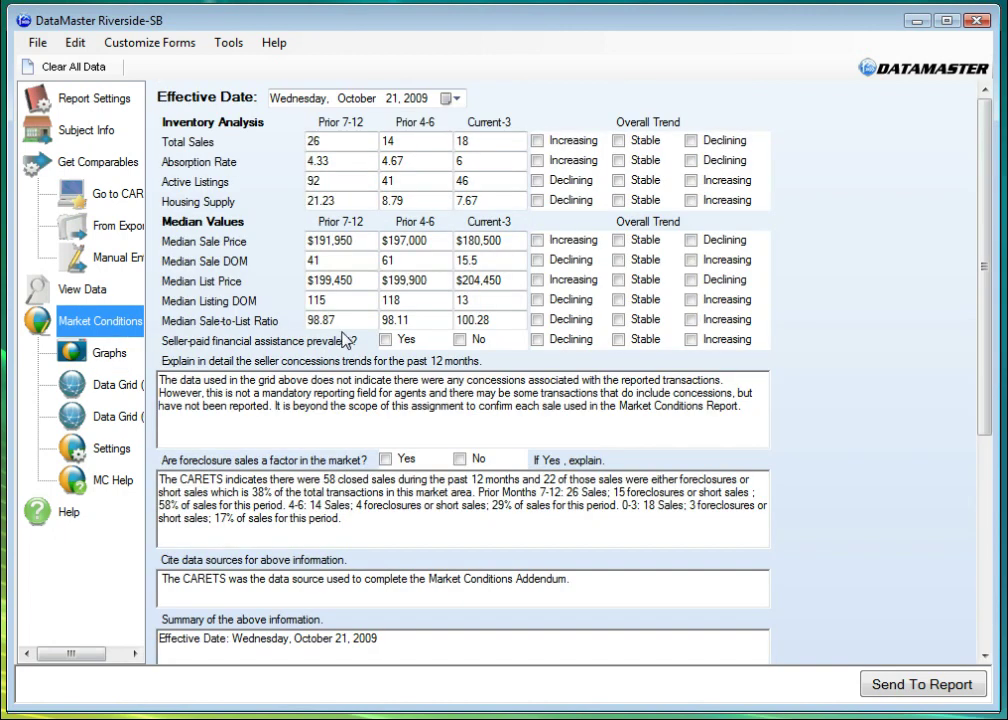
{"action": "left_click", "coordinate": [82, 292]}
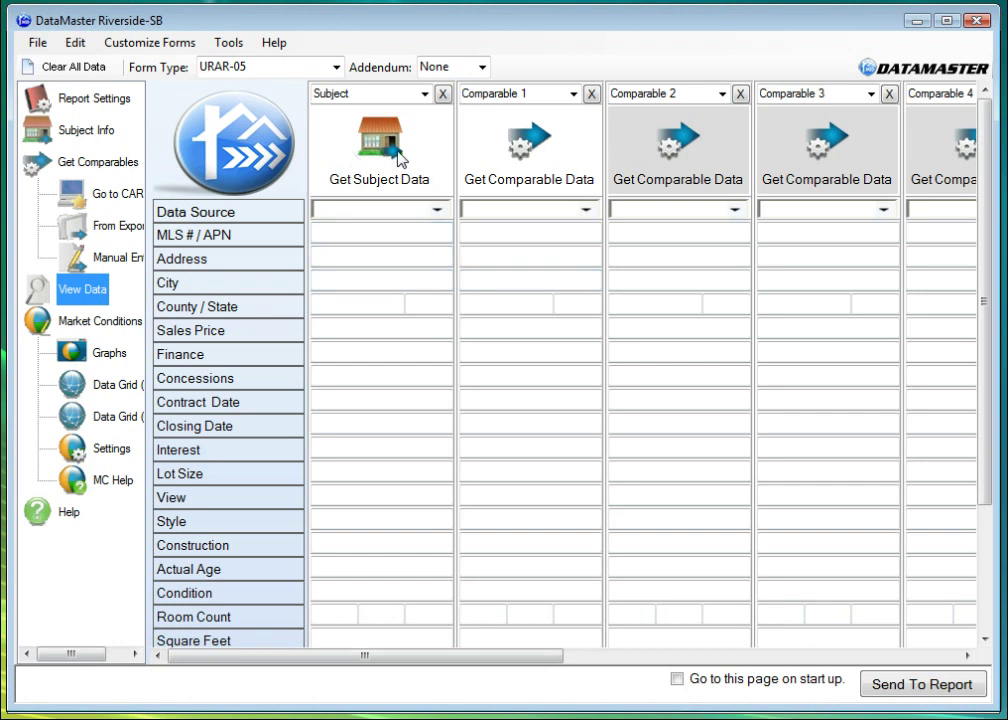
Go from the MRMLS export page back to the Riverside search results
{"action": "left_click", "coordinate": [472, 182]}
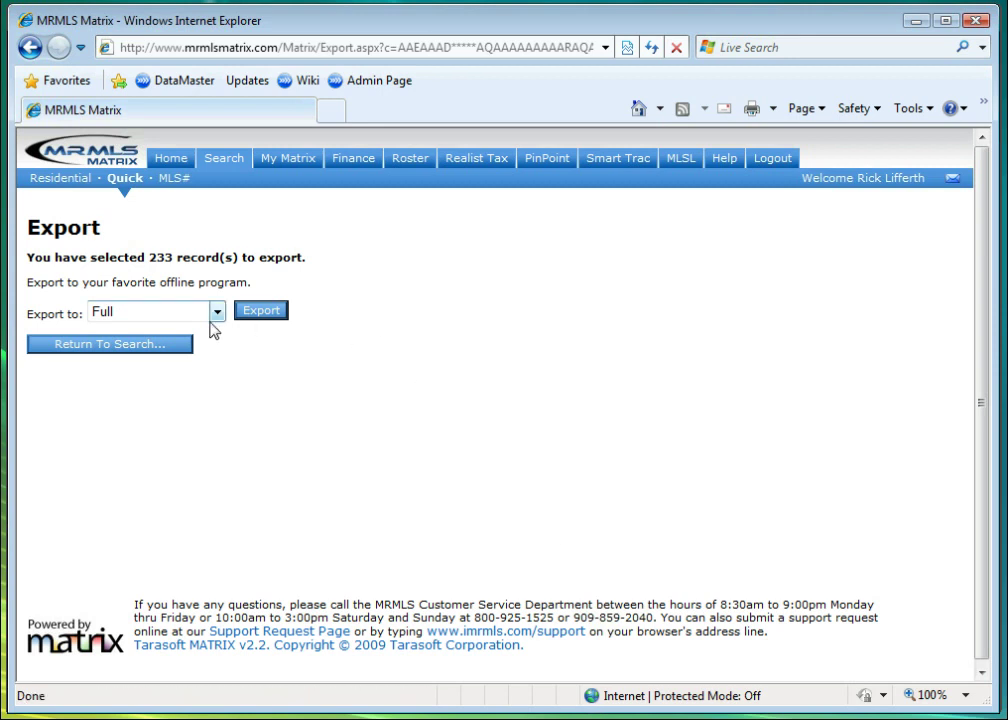
{"action": "left_click", "coordinate": [167, 352]}
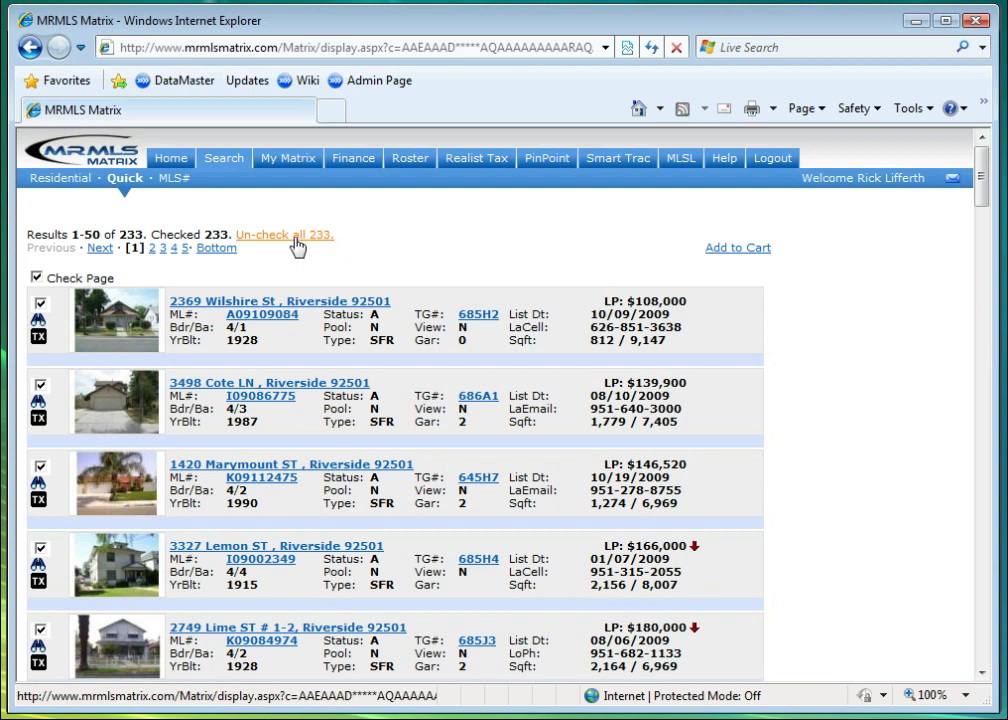
Uncheck all 233 listings, then check 2749 Lime, 1422 Edelweiss, 1323 Castledale and 4212 14TH
{"action": "left_click", "coordinate": [292, 235]}
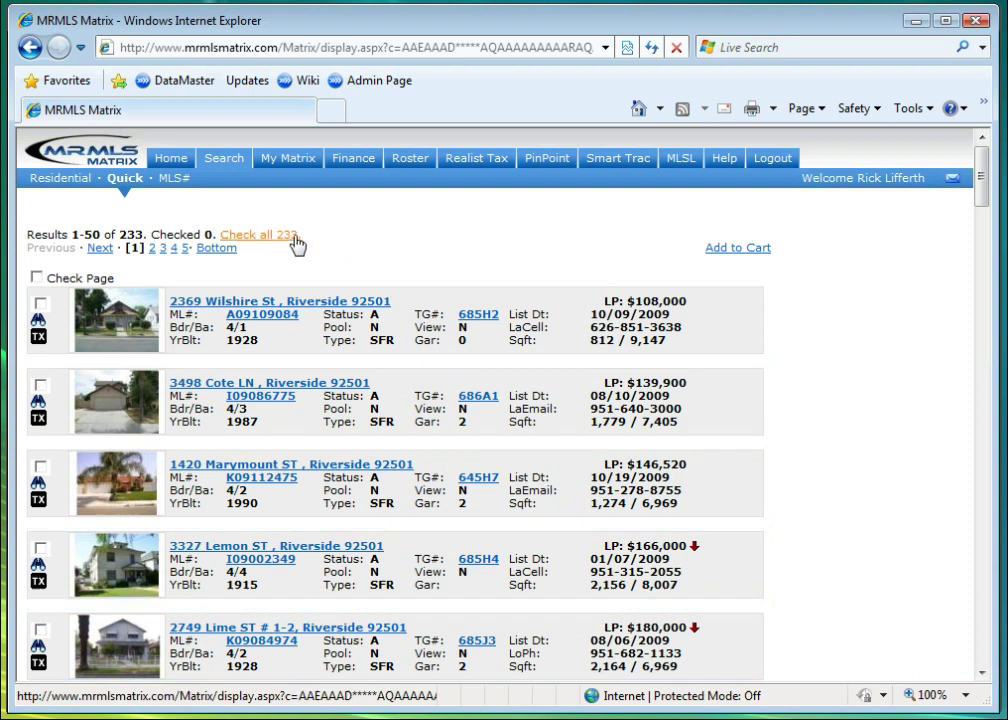
{"action": "left_click", "coordinate": [981, 484]}
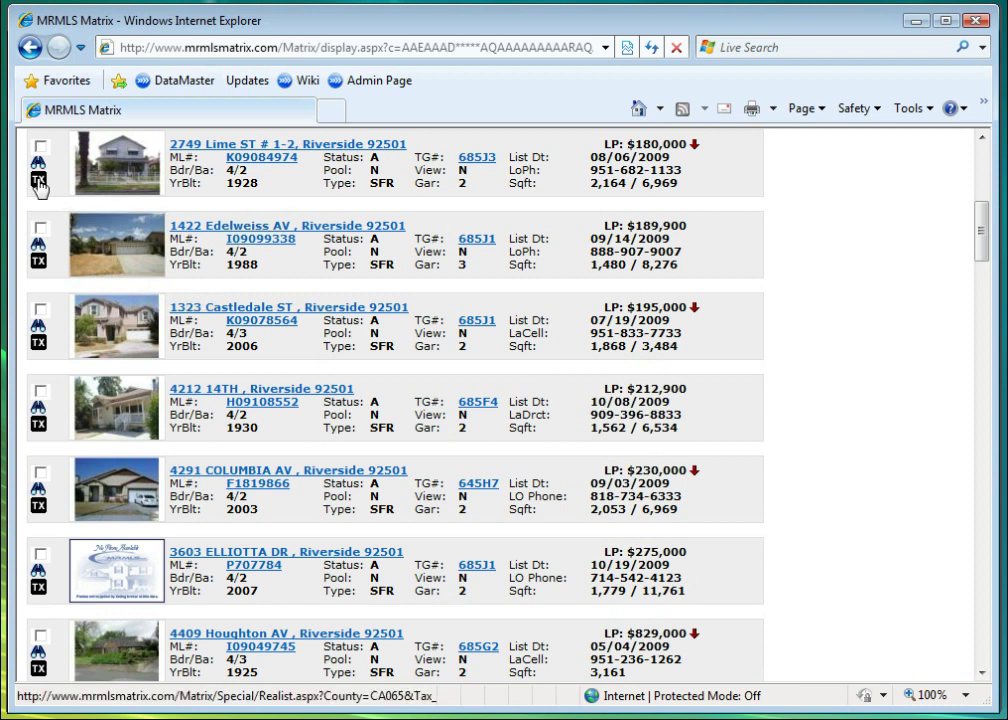
{"action": "left_click", "coordinate": [41, 147]}
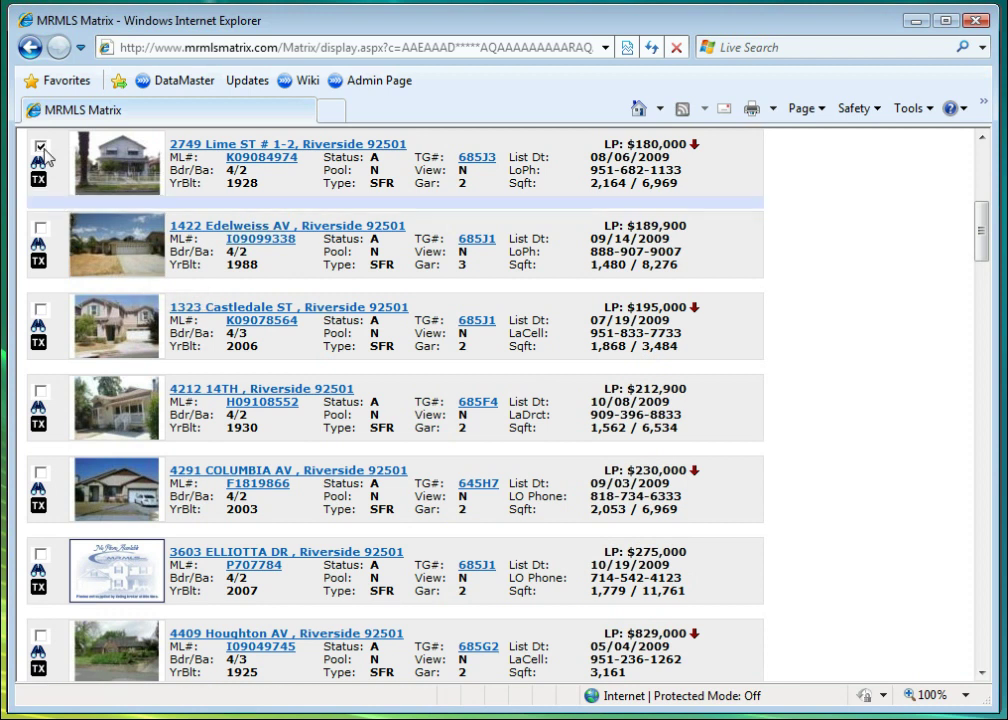
{"action": "left_click", "coordinate": [40, 228]}
{"action": "left_click", "coordinate": [40, 309]}
{"action": "left_click", "coordinate": [40, 391]}
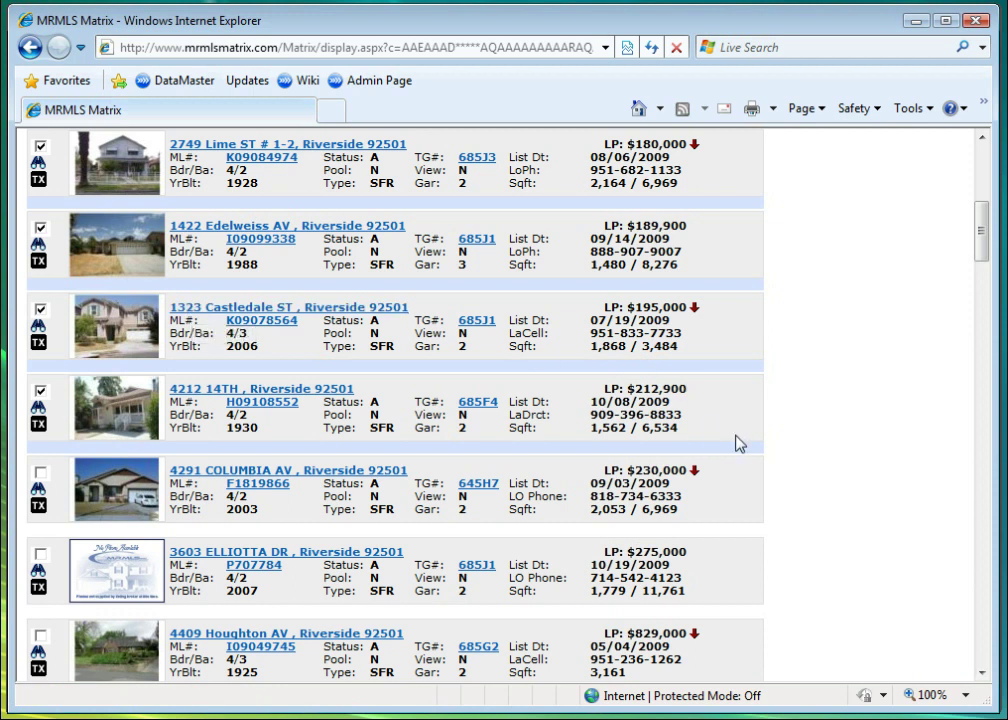
Export the four checked listings as a Full file and open it in DataMaster
{"action": "key", "text": "End"}
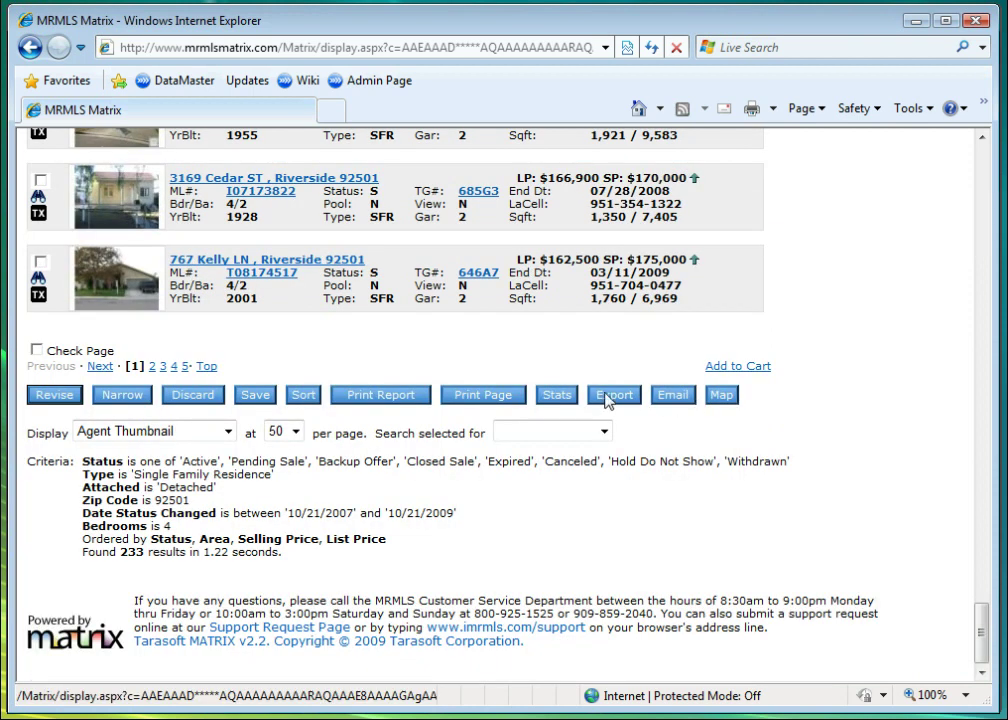
{"action": "left_click", "coordinate": [605, 398]}
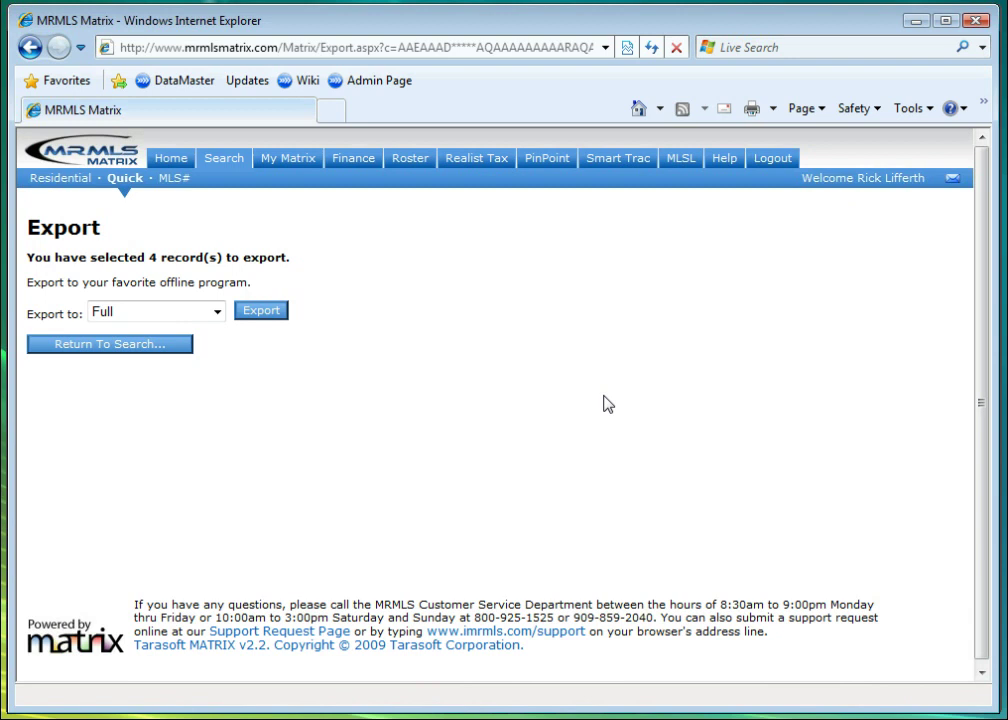
{"action": "left_click", "coordinate": [257, 313]}
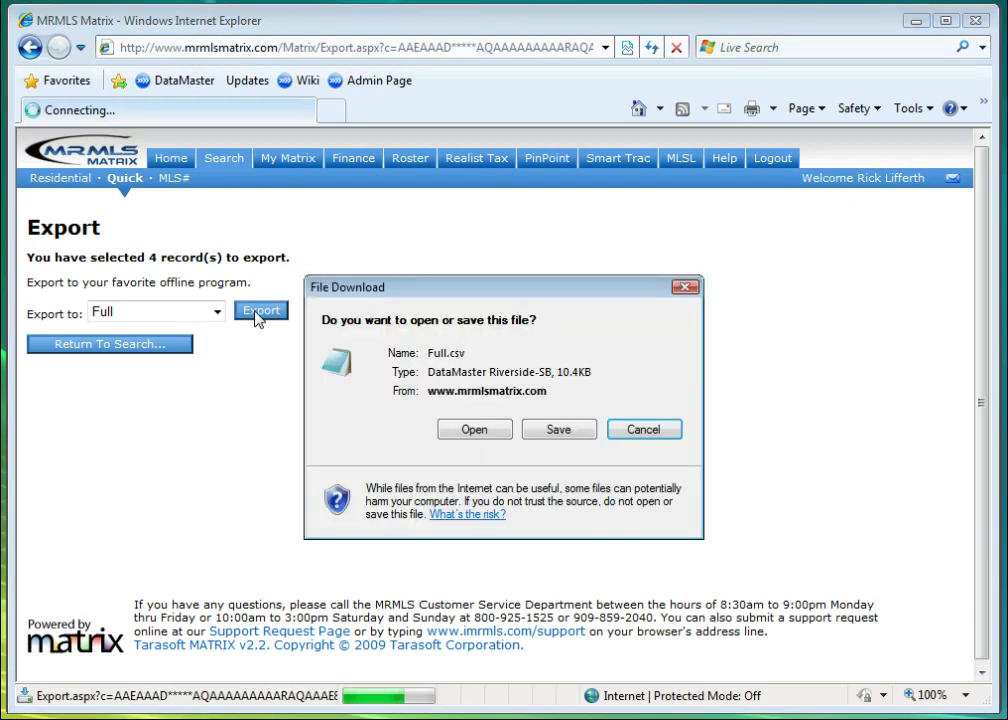
{"action": "left_click", "coordinate": [474, 430]}
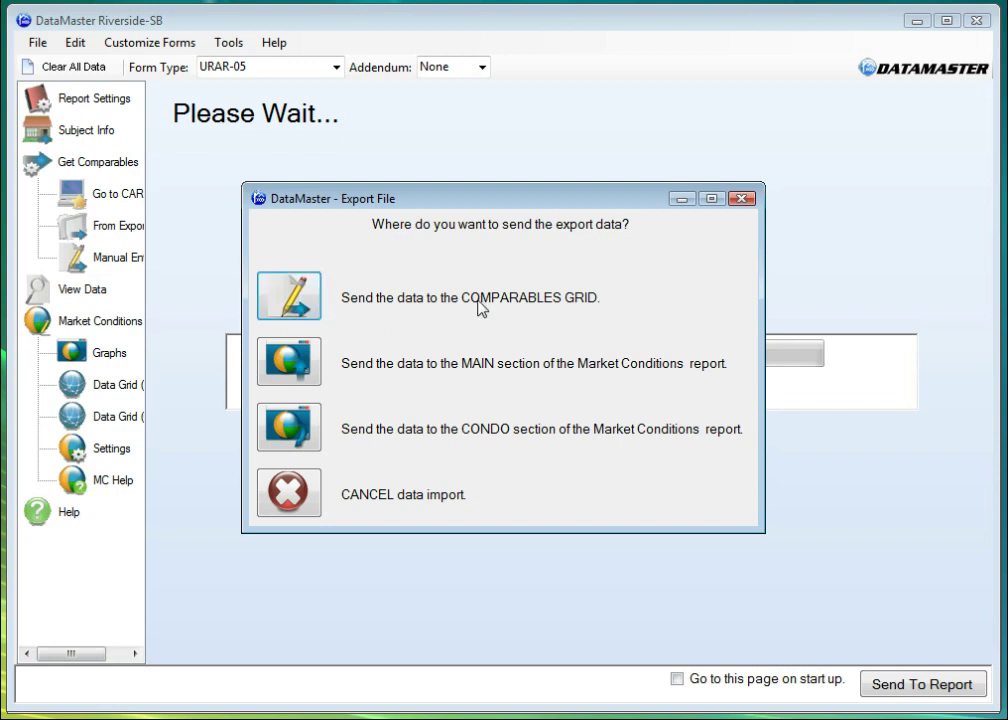
Send the four exported listings, with photos, to the COMPARABLES GRID as Comparables 1–4
{"action": "left_click", "coordinate": [288, 299]}
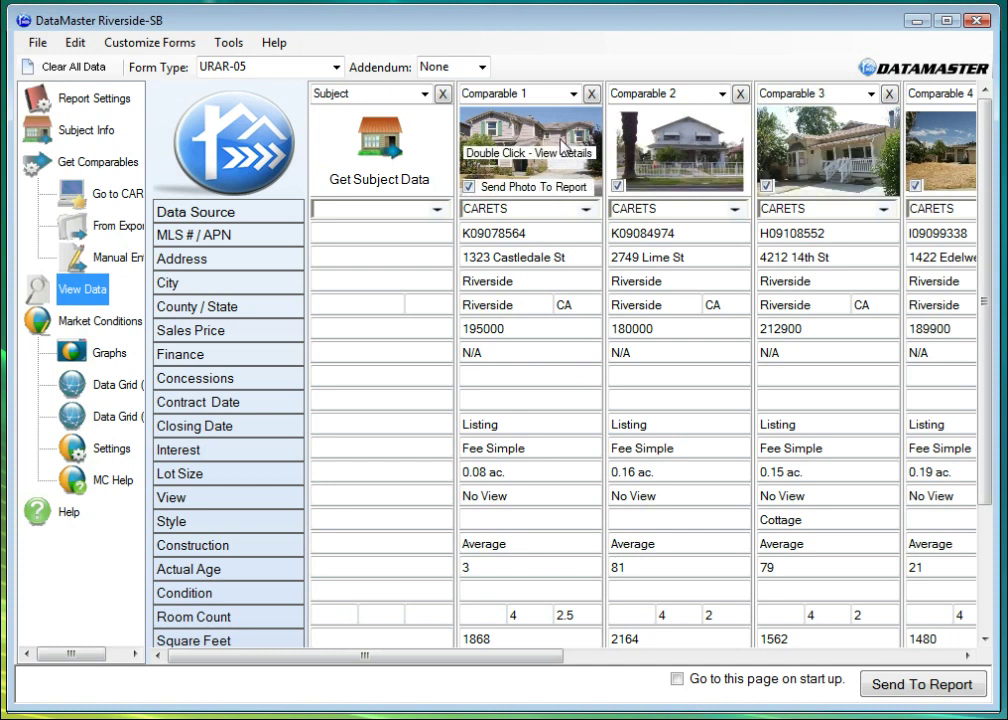
{"action": "left_click_drag", "start_coordinate": [507, 124], "coordinate": [383, 146]}
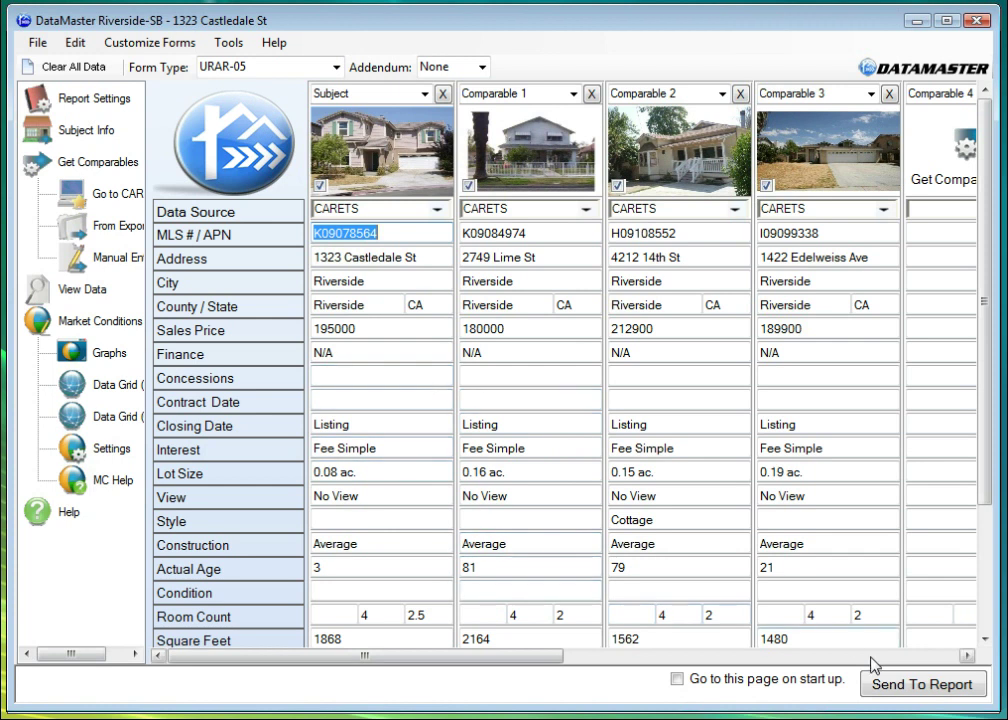
{"action": "left_click", "coordinate": [104, 329]}
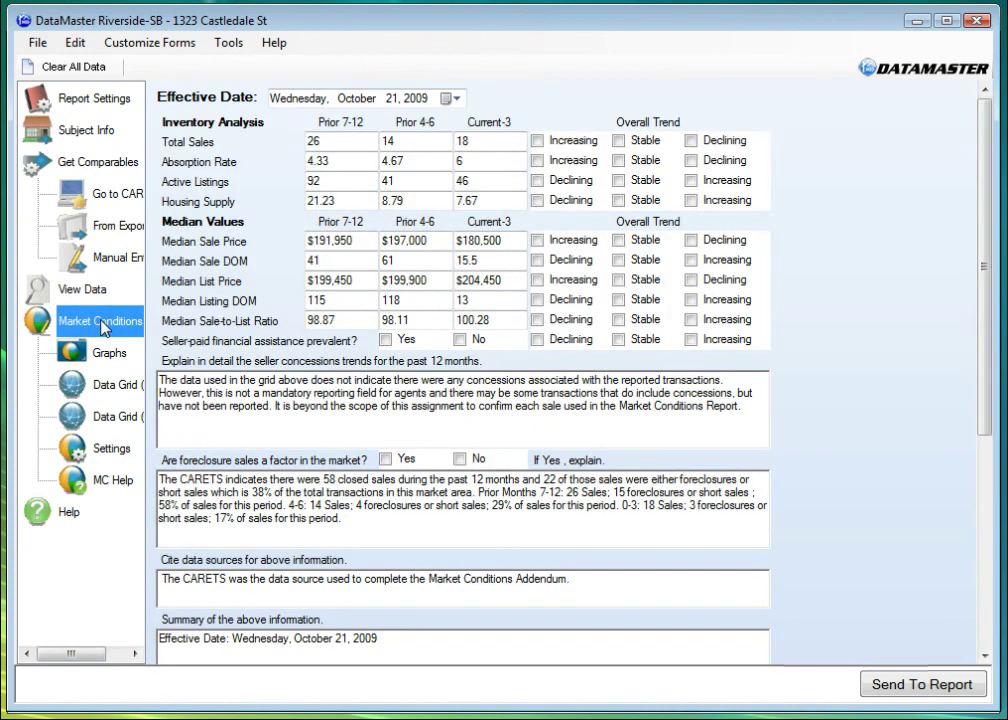
{"action": "left_click", "coordinate": [104, 357]}
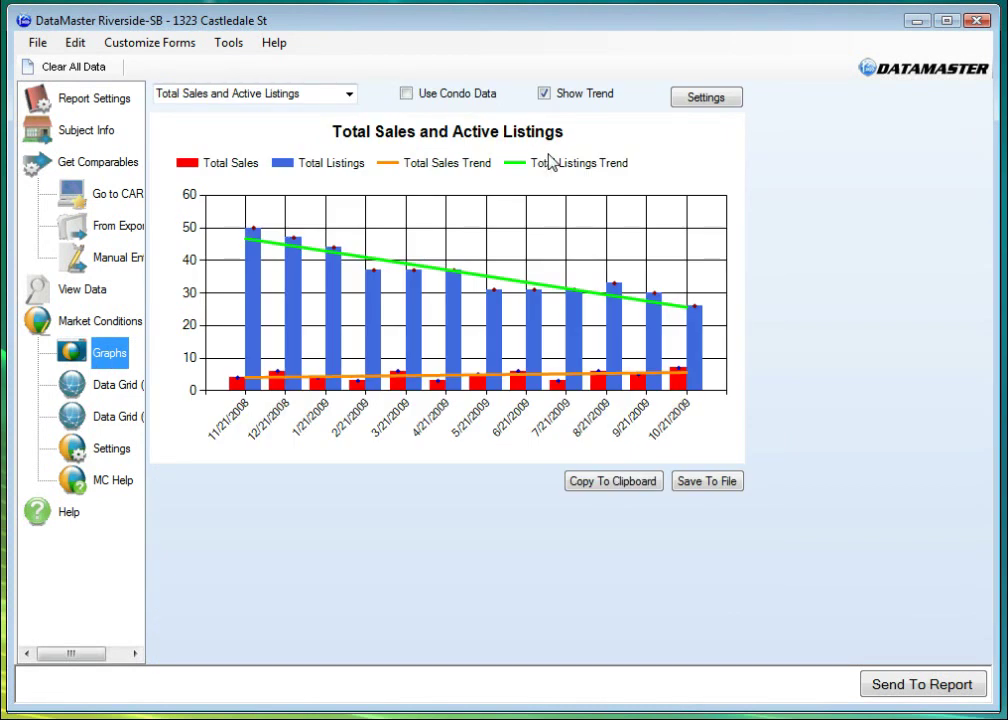
{"action": "left_click", "coordinate": [705, 98]}
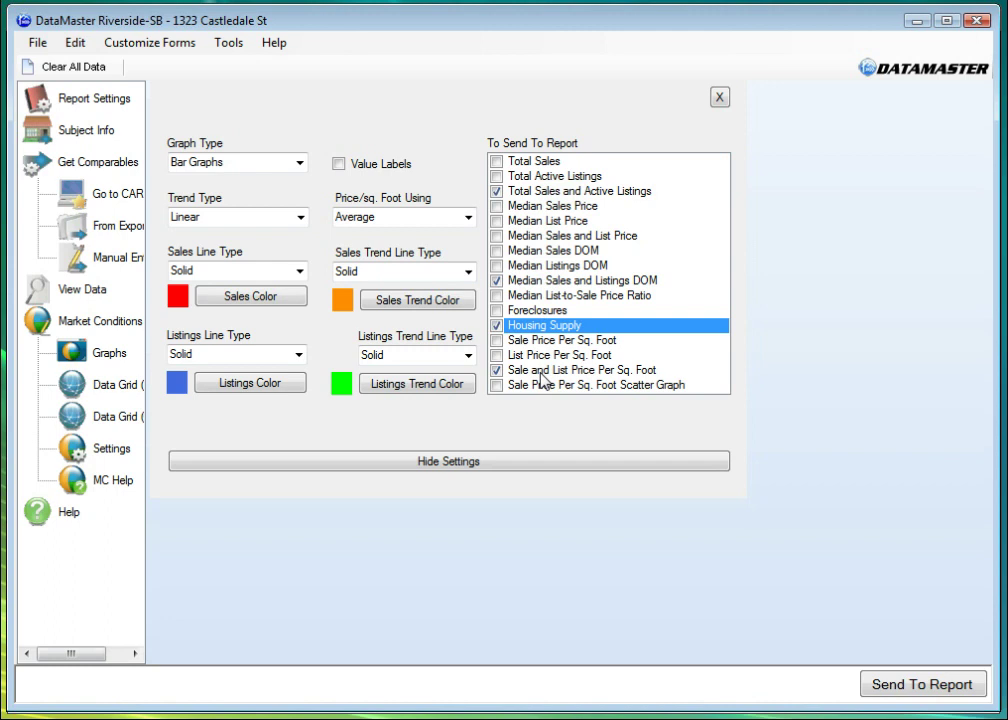
{"action": "left_click", "coordinate": [519, 481]}
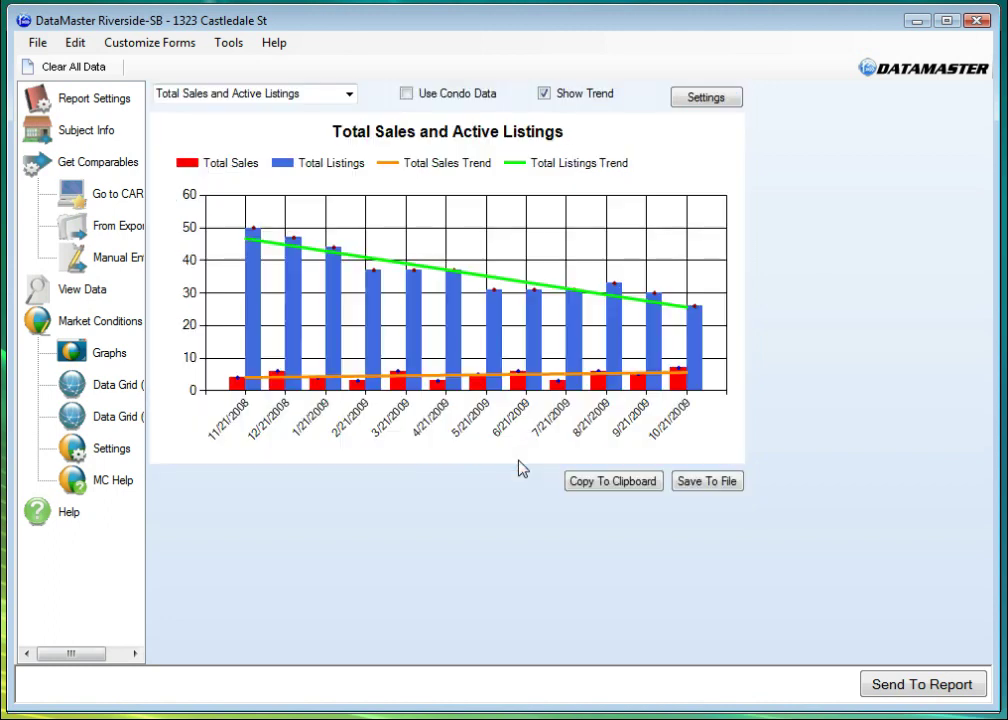
{"action": "left_click", "coordinate": [56, 294]}
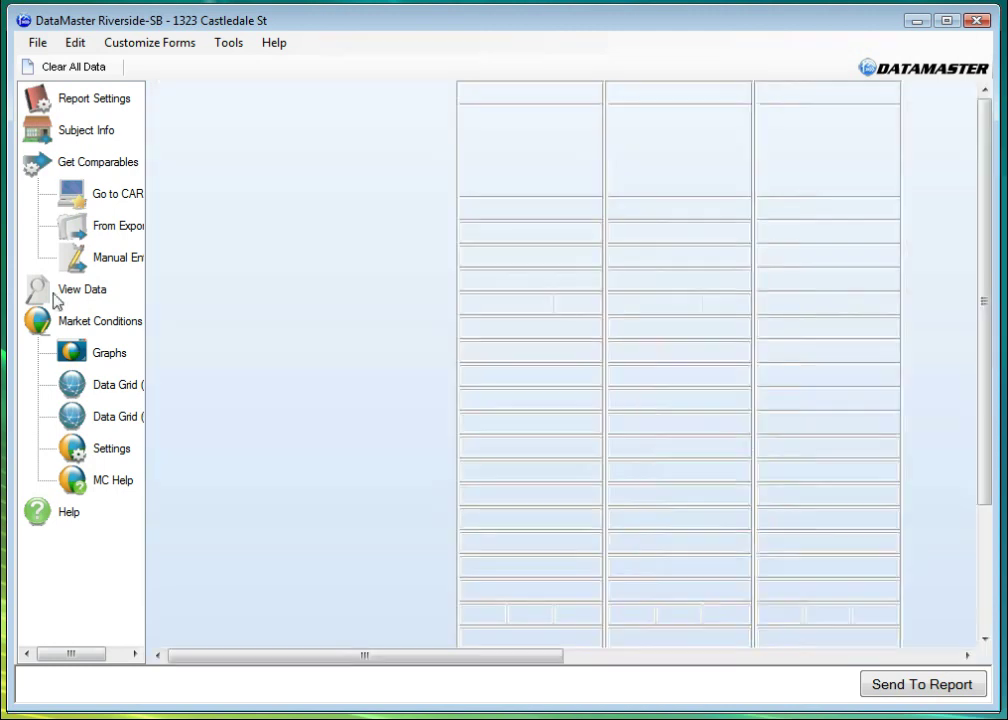
Send the subject and comparables to a report, continuing past the exceptions report
{"action": "left_click", "coordinate": [898, 687]}
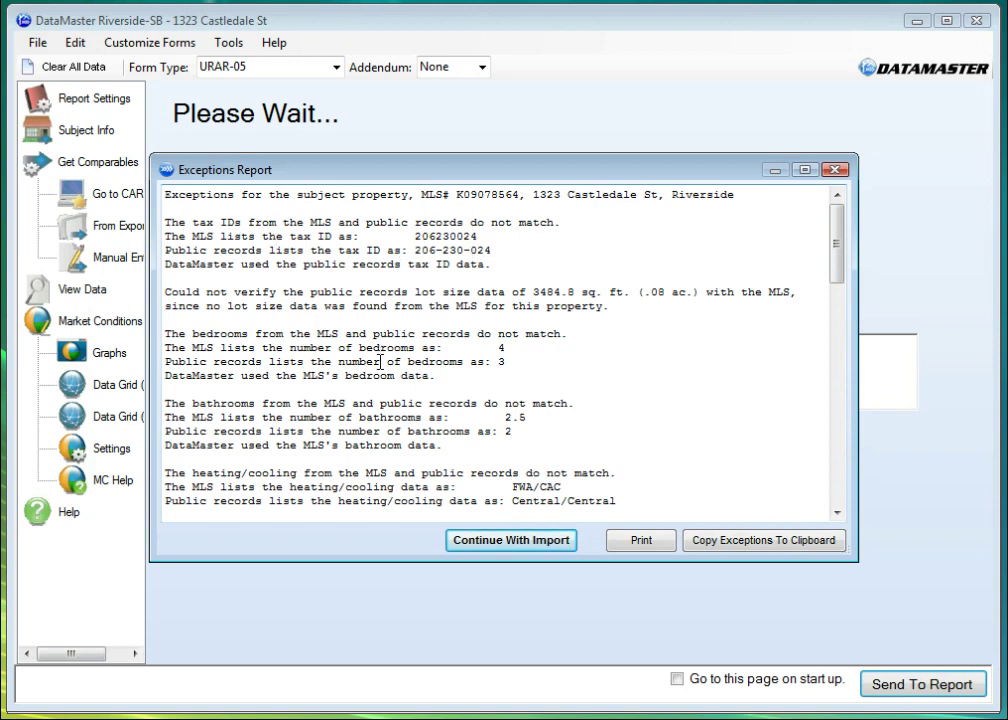
{"action": "left_click", "coordinate": [525, 550]}
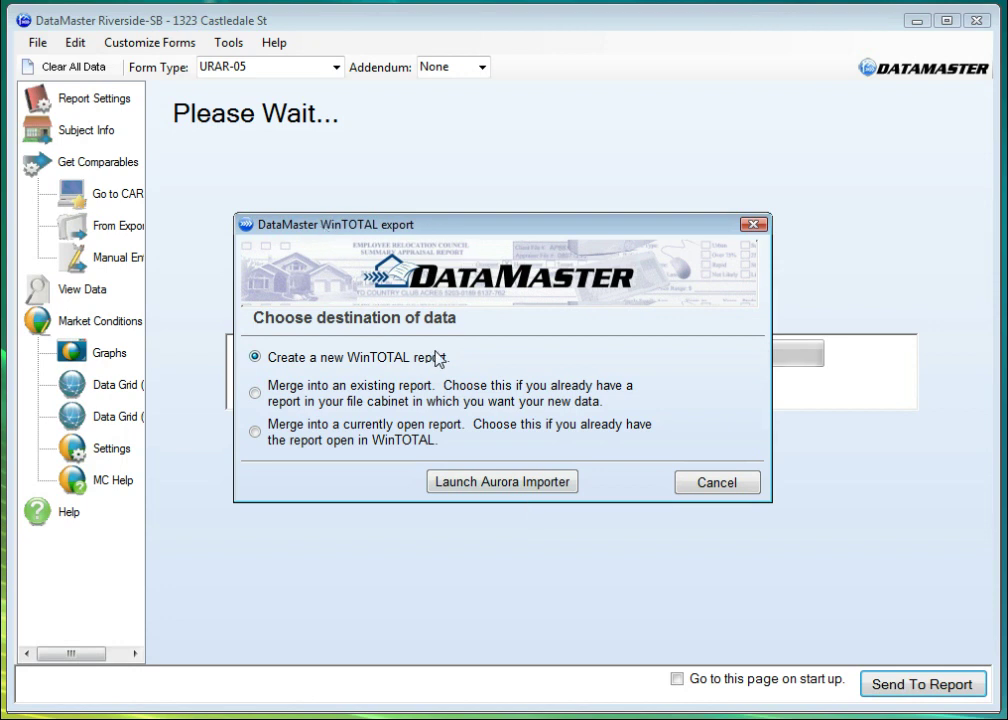
Merge the DataMaster data into the open WinTOTAL report 1004MC Demo 05 via Aurora Importer
{"action": "left_click", "coordinate": [256, 433]}
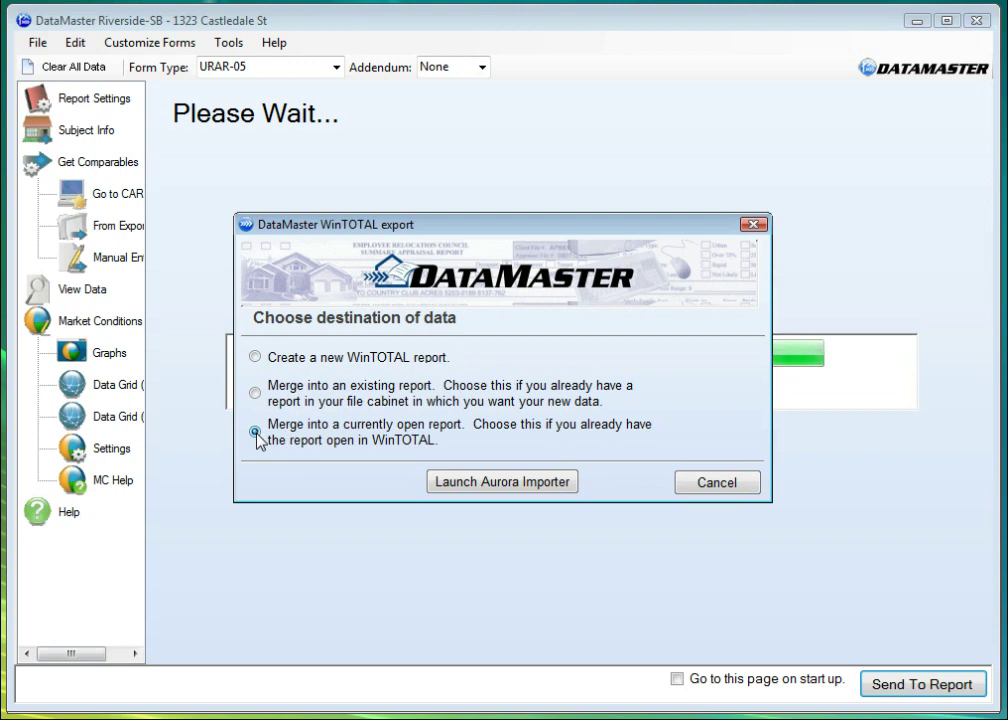
{"action": "left_click", "coordinate": [505, 484]}
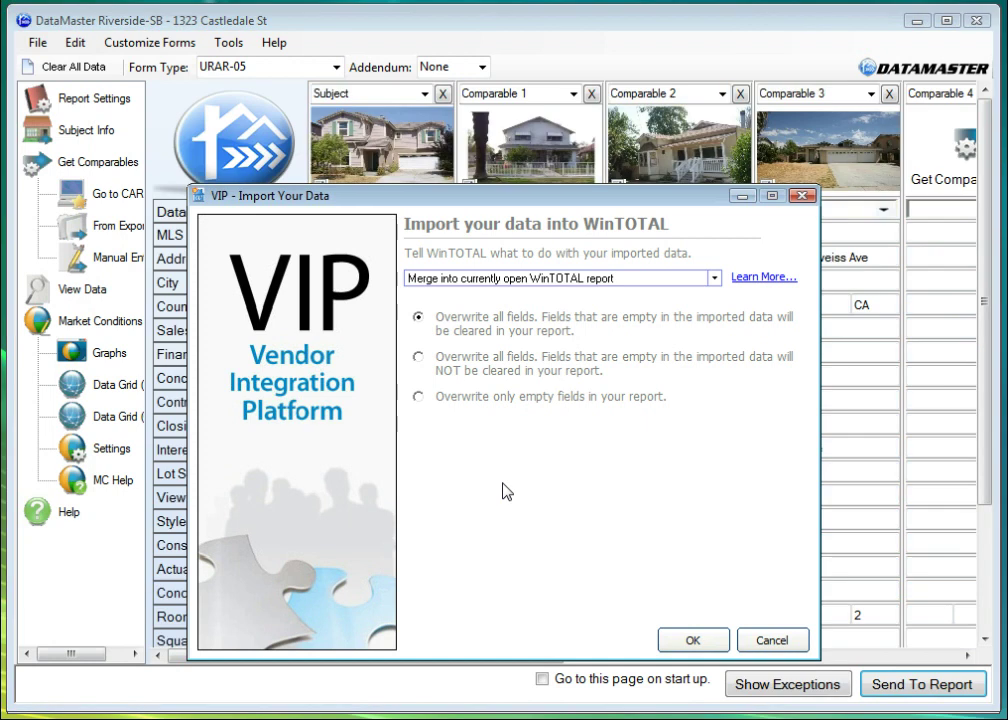
{"action": "left_click", "coordinate": [695, 638]}
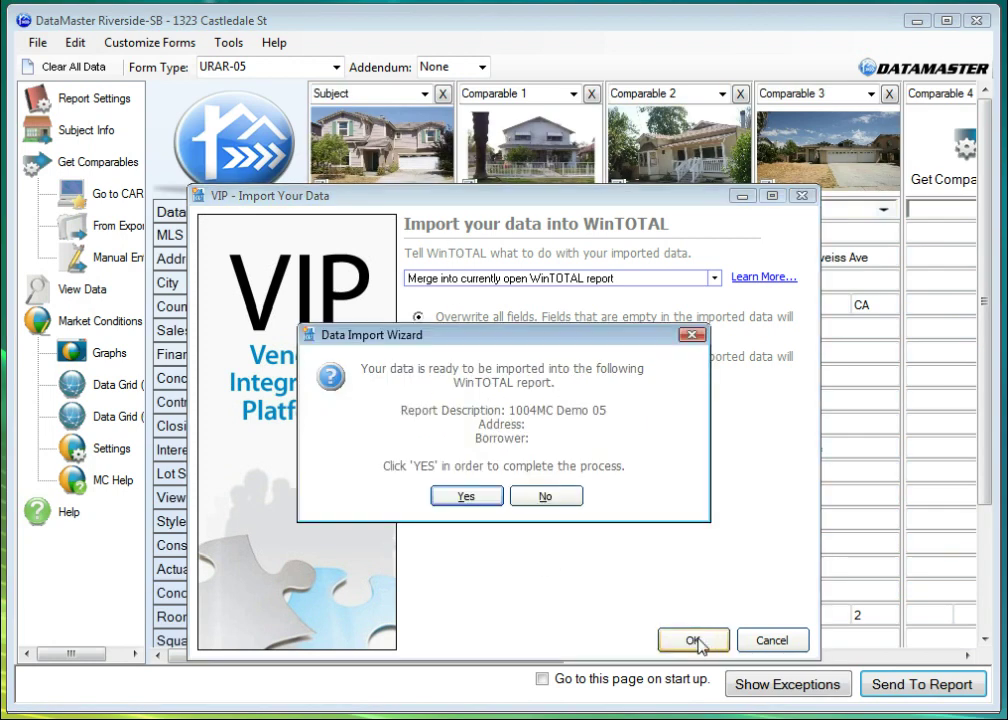
{"action": "left_click", "coordinate": [466, 496]}
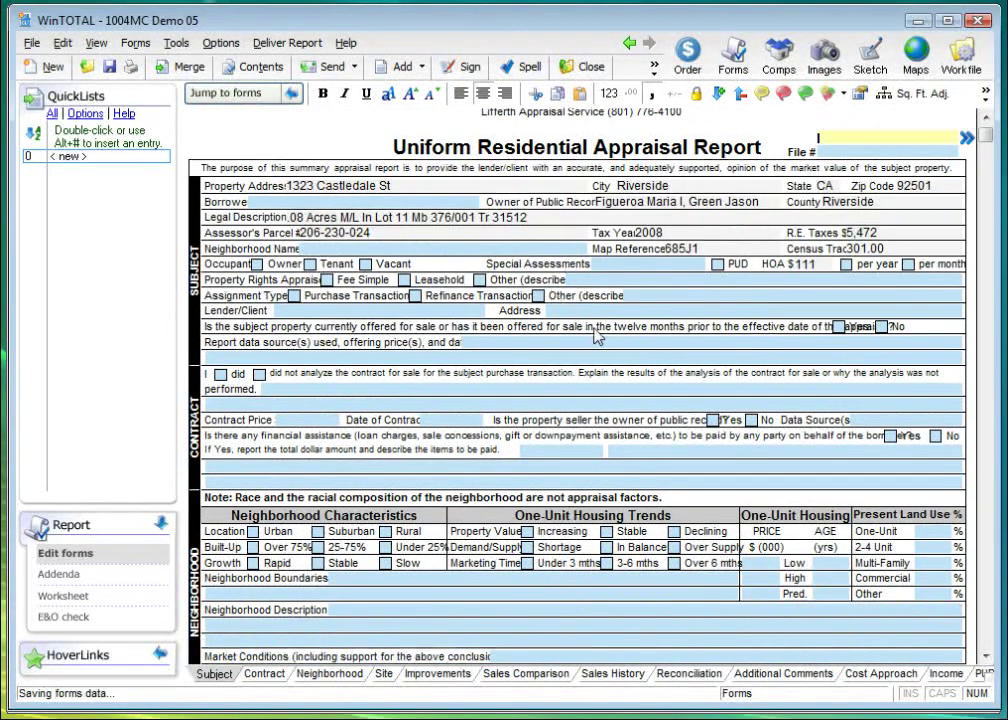
{"action": "left_click", "coordinate": [643, 297]}
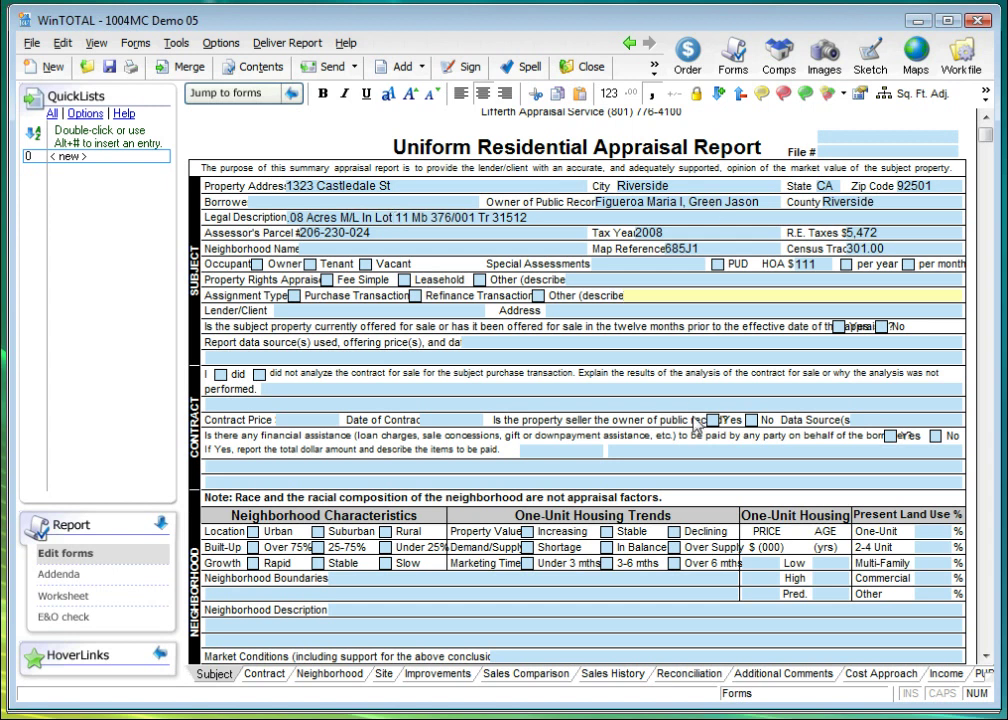
{"action": "left_click", "coordinate": [416, 185]}
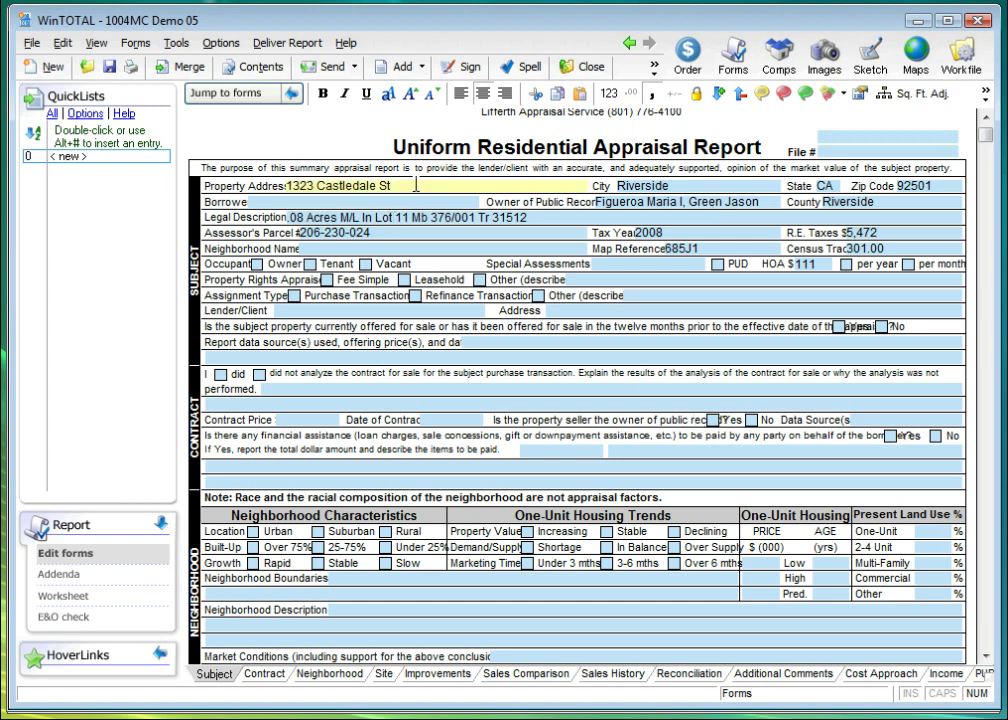
{"action": "left_click", "coordinate": [441, 217]}
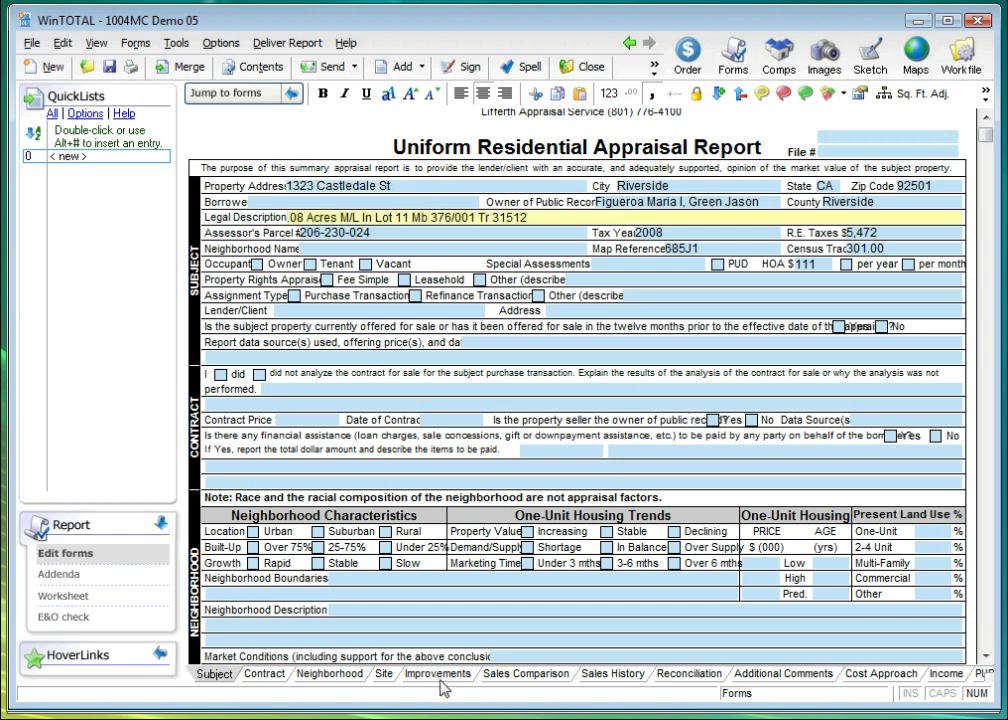
{"action": "left_click", "coordinate": [511, 676]}
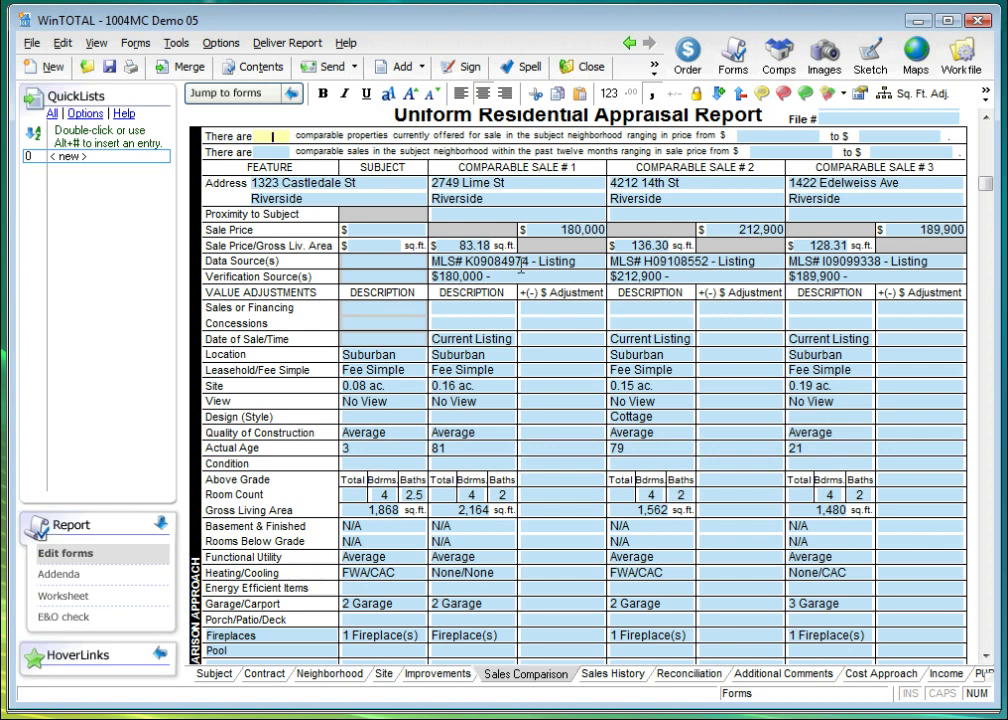
Verify comparable 1's data source and the imported prior sale prices for subject and comparable 1
{"action": "left_click", "coordinate": [524, 262]}
{"action": "scroll", "coordinate": [776, 516], "scroll_direction": "down", "scroll_amount": 5}
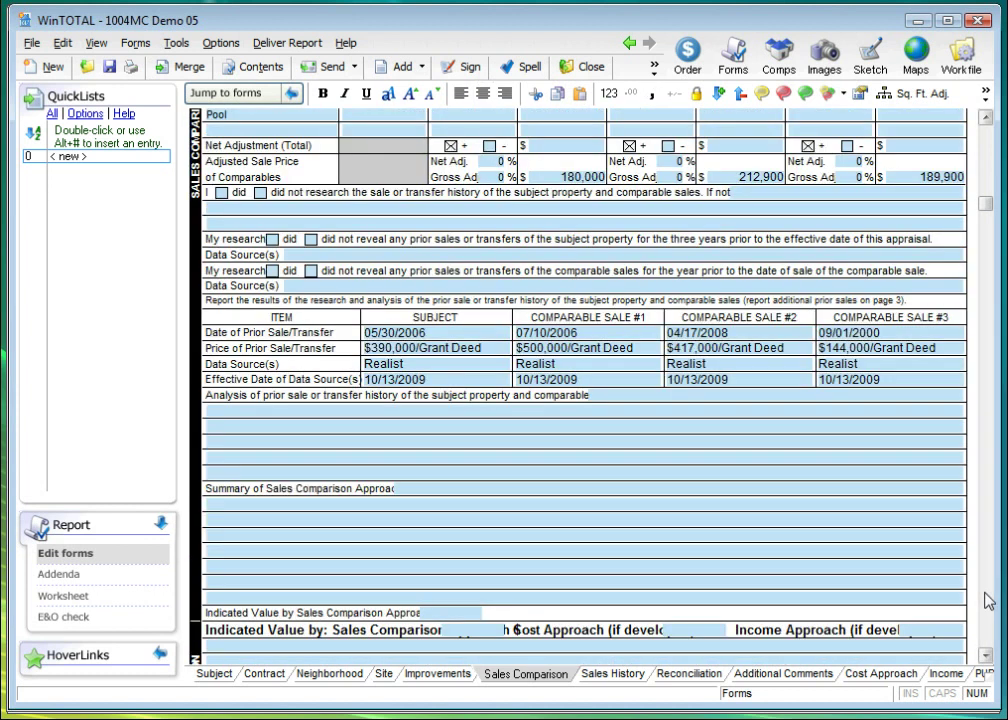
{"action": "left_click", "coordinate": [488, 348]}
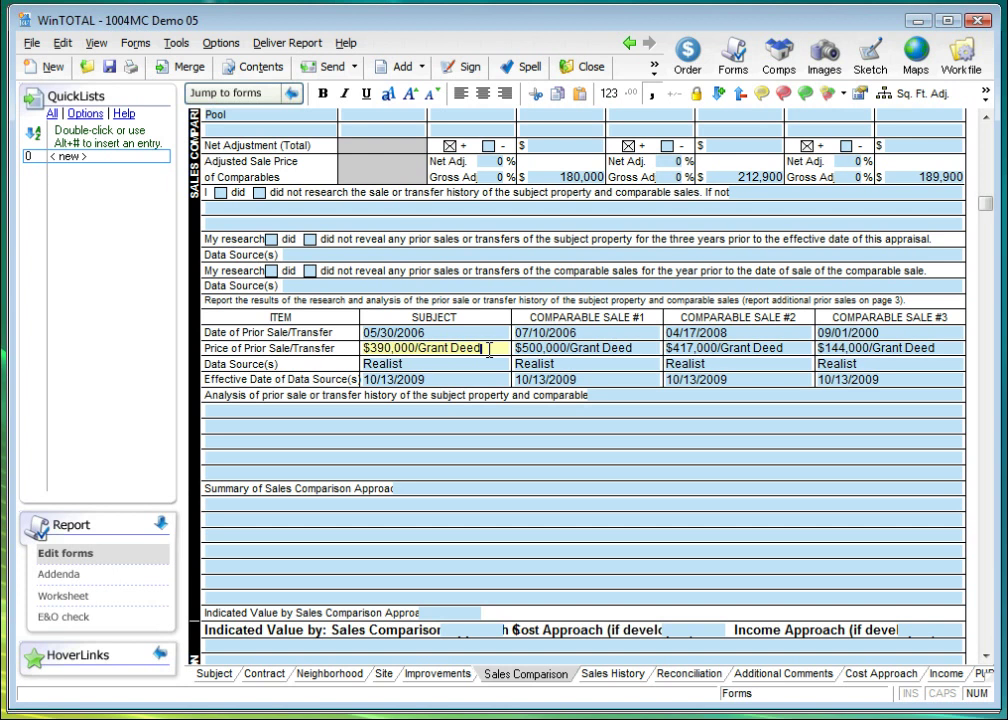
{"action": "left_click", "coordinate": [645, 347]}
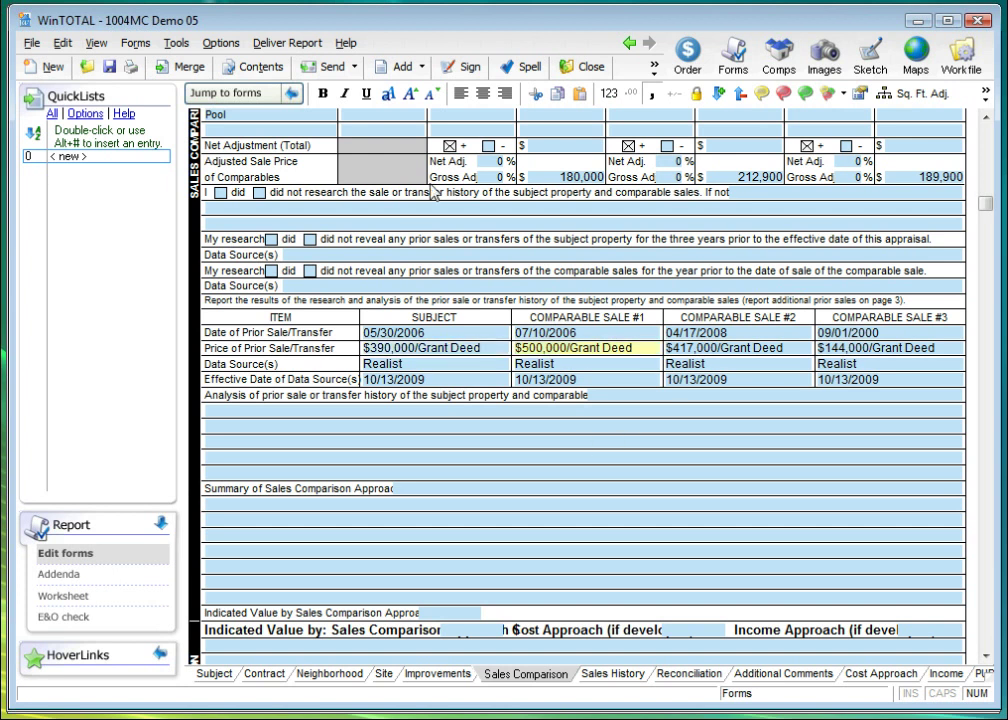
{"action": "left_click", "coordinate": [291, 93]}
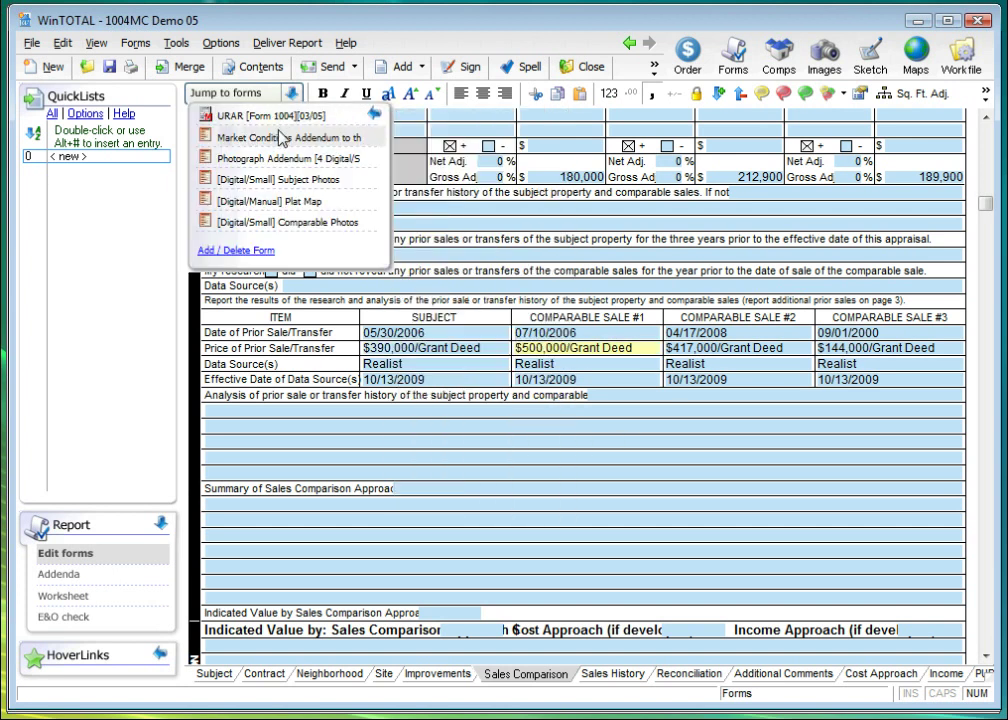
Review the imported Market Conditions Addendum figures, then bring up the 1004MC Graph Addendum charts
{"action": "left_click", "coordinate": [282, 139]}
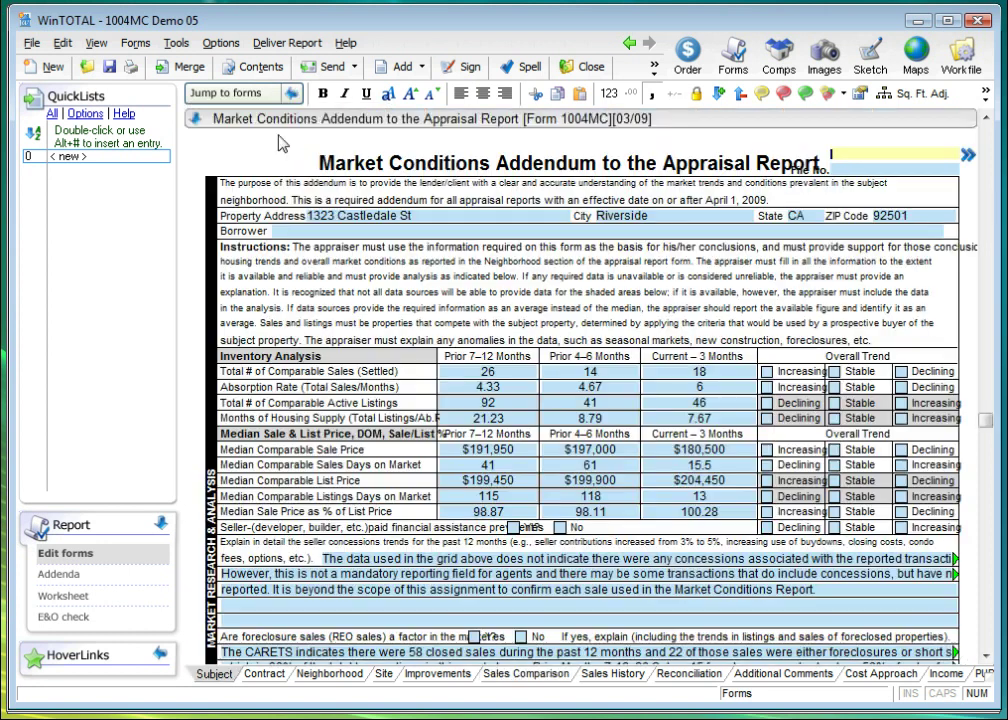
{"action": "scroll", "coordinate": [709, 402], "scroll_direction": "down", "scroll_amount": 1}
{"action": "scroll", "coordinate": [680, 410], "scroll_direction": "down", "scroll_amount": 1}
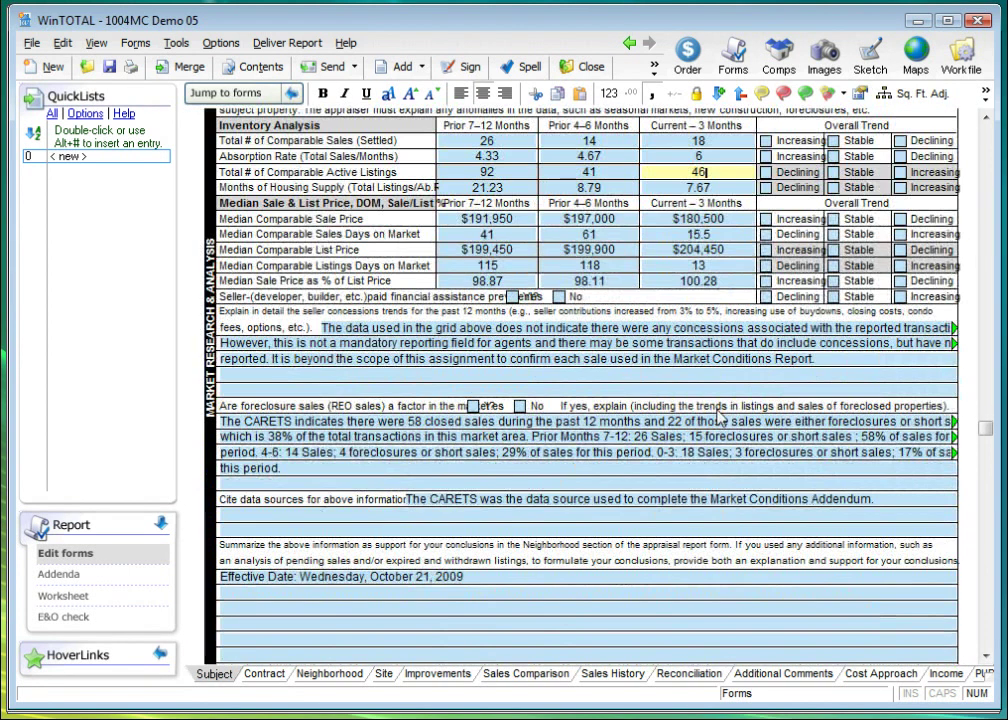
{"action": "scroll", "coordinate": [620, 420], "scroll_direction": "up", "scroll_amount": 1}
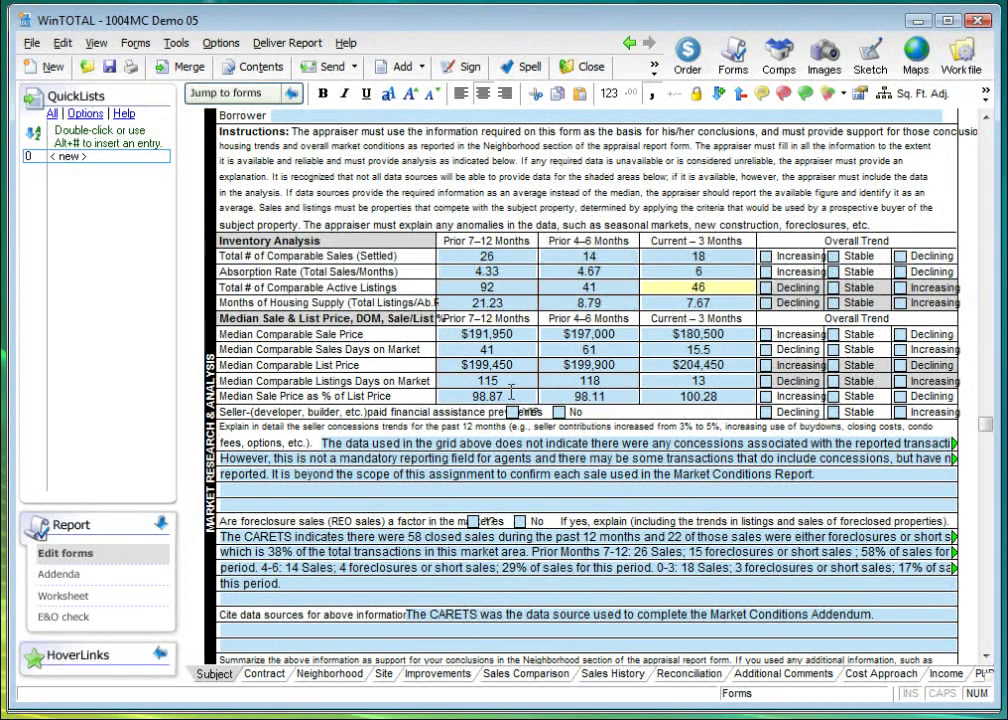
{"action": "left_click", "coordinate": [291, 93]}
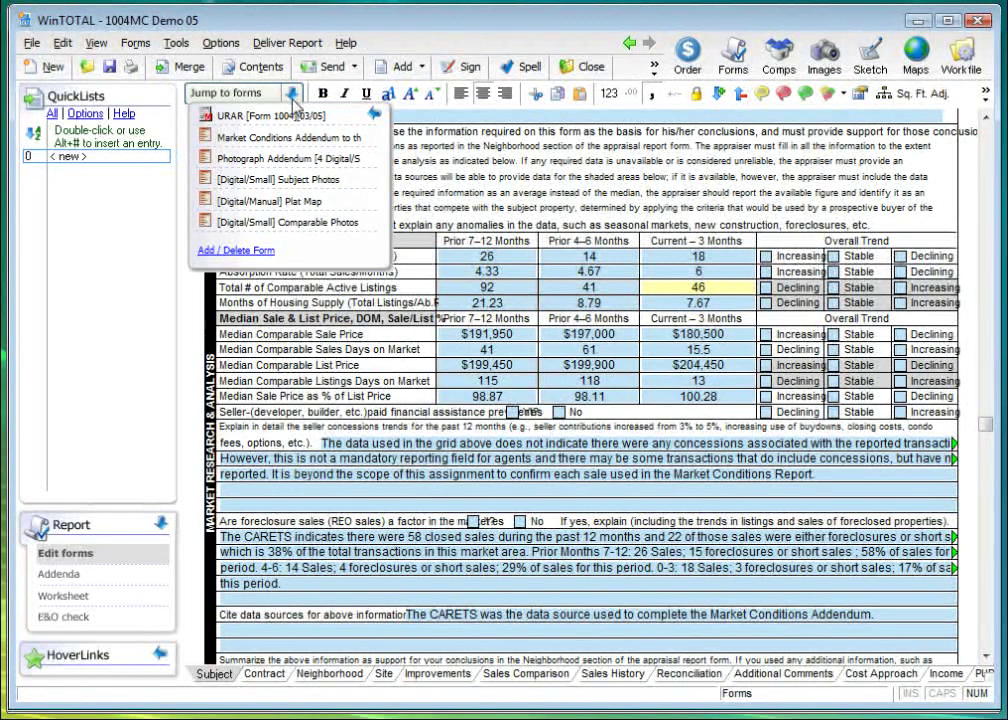
{"action": "left_click", "coordinate": [291, 162]}
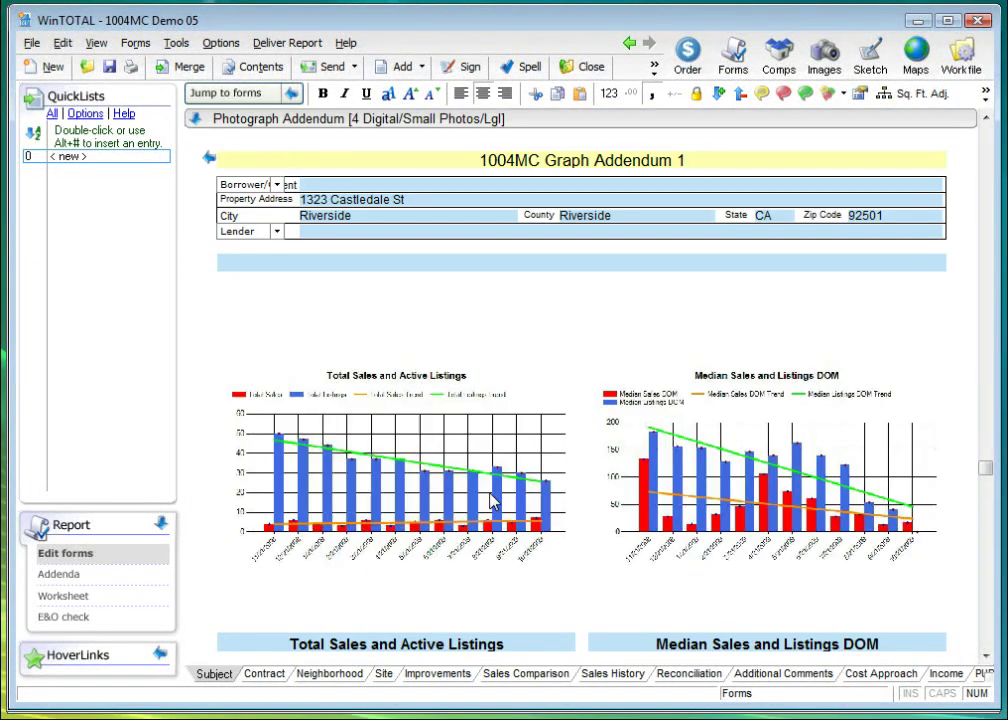
{"action": "left_click", "coordinate": [988, 583]}
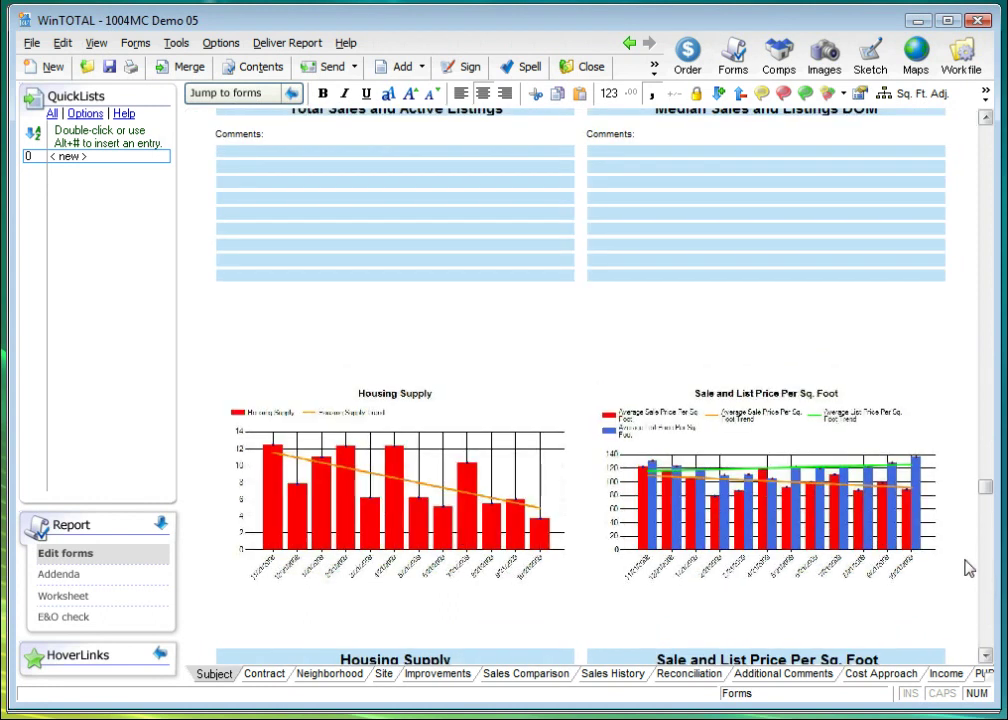
{"action": "left_click", "coordinate": [292, 93]}
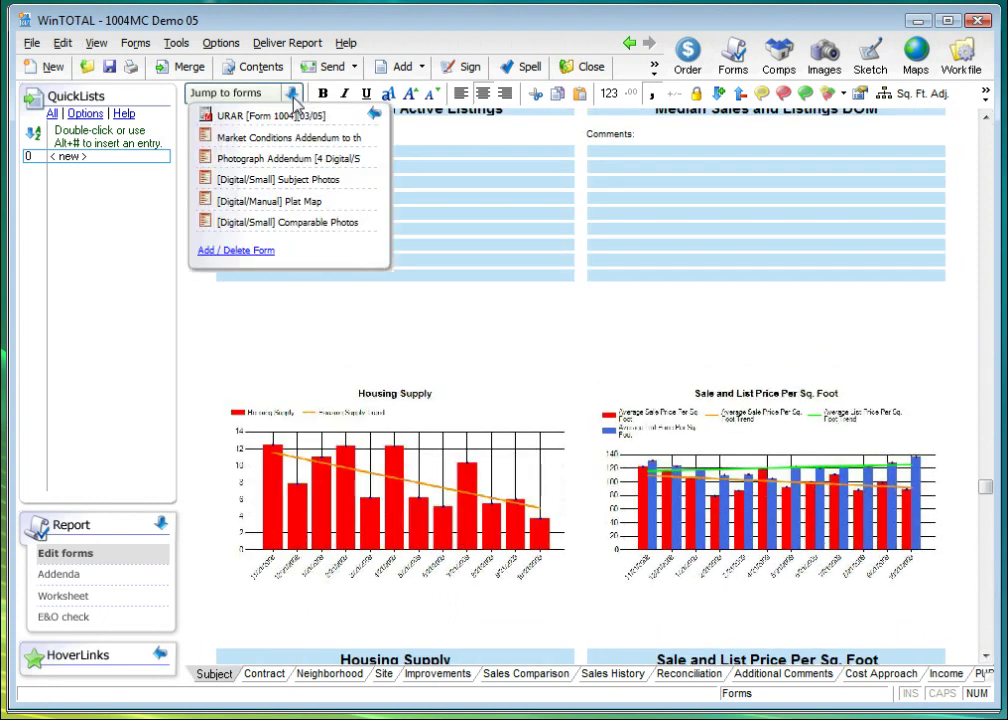
{"action": "left_click", "coordinate": [280, 180]}
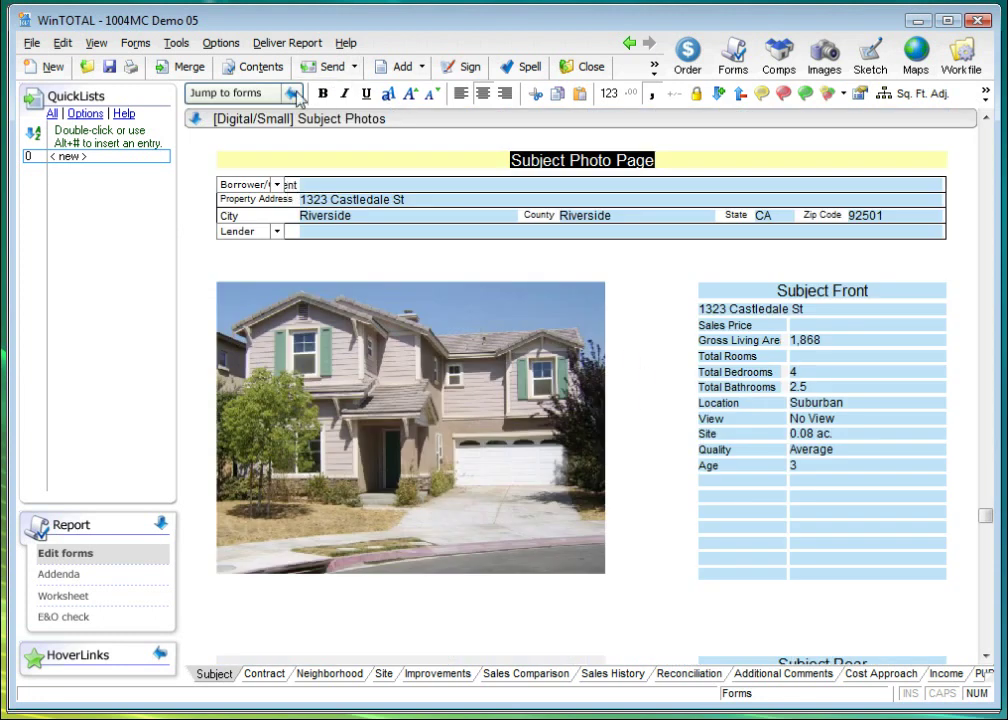
{"action": "left_click", "coordinate": [291, 93]}
{"action": "left_click", "coordinate": [287, 224]}
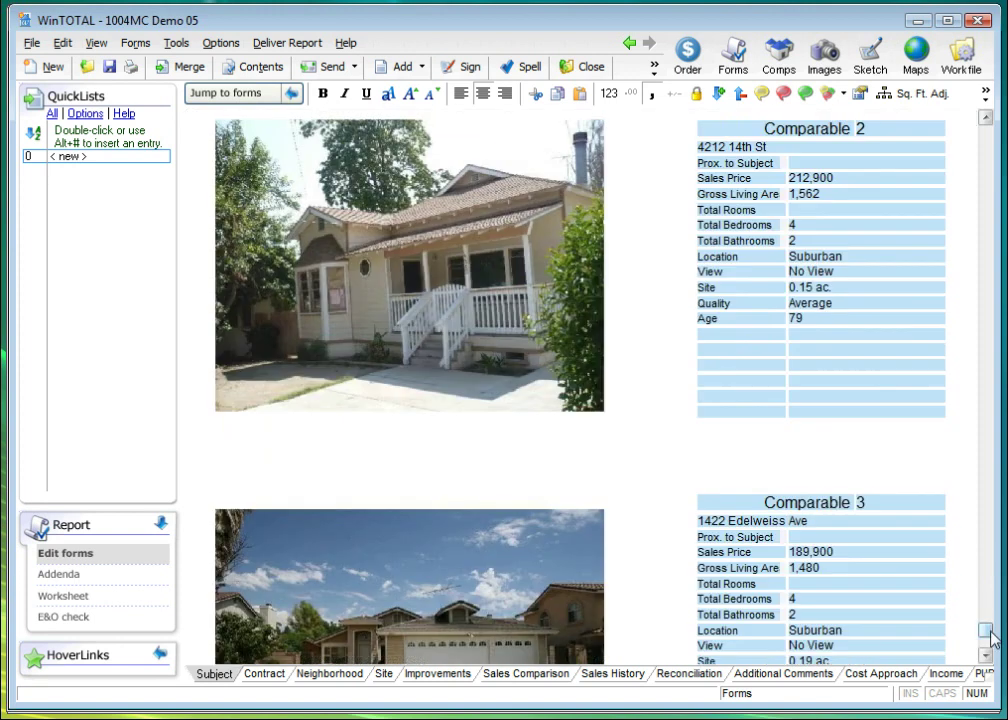
{"action": "left_click", "coordinate": [987, 636]}
{"action": "scroll", "coordinate": [990, 641], "scroll_direction": "up", "scroll_amount": 3}
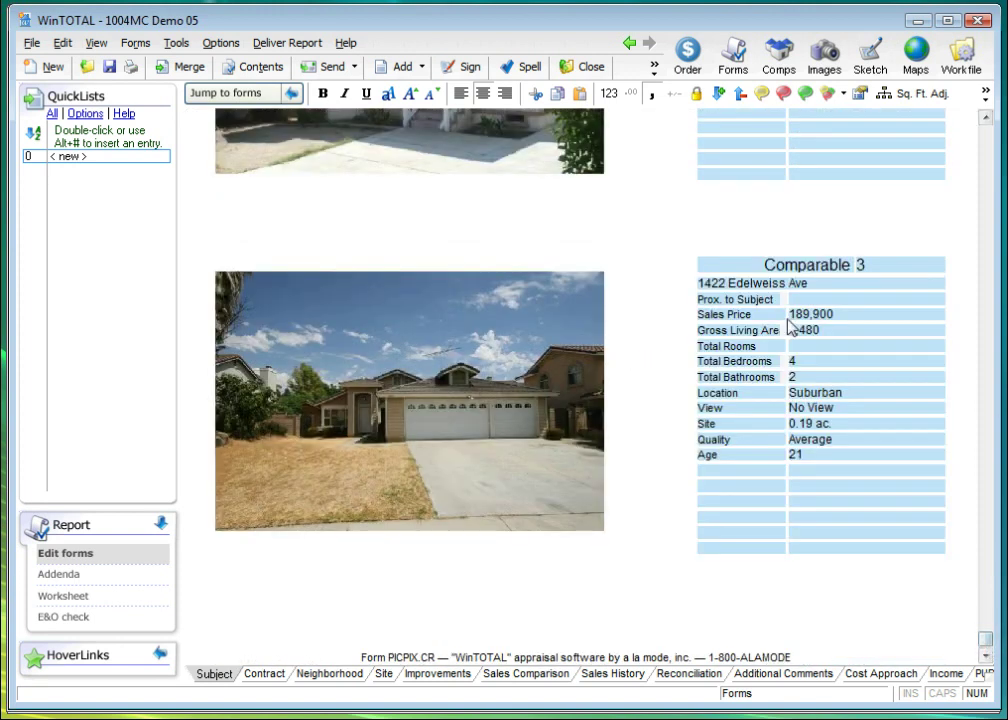